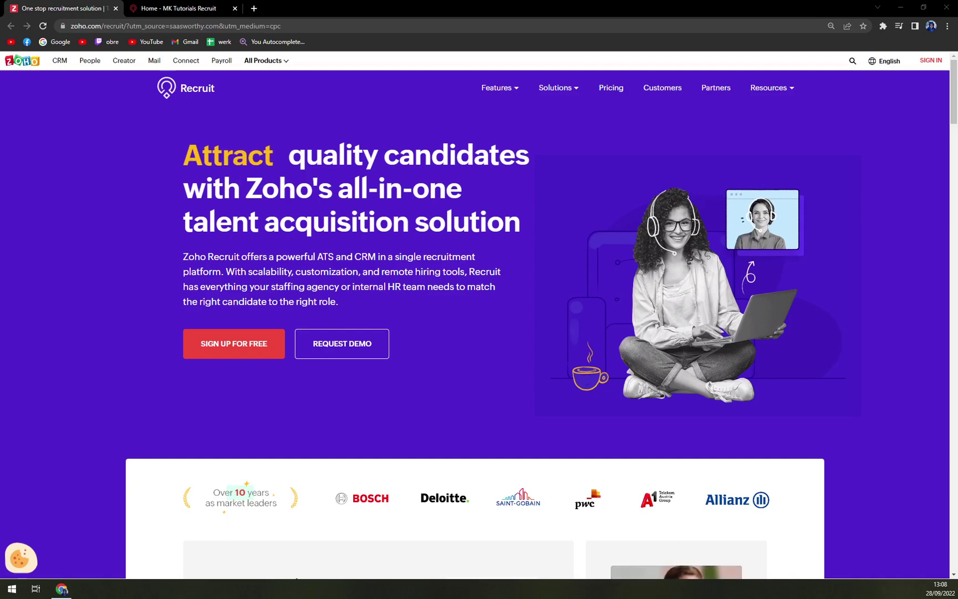
Step: Scroll through the Zoho Recruit website to review its features
{"action": "scroll", "coordinate": [479, 315], "scroll_direction": "down", "scroll_amount": 2}
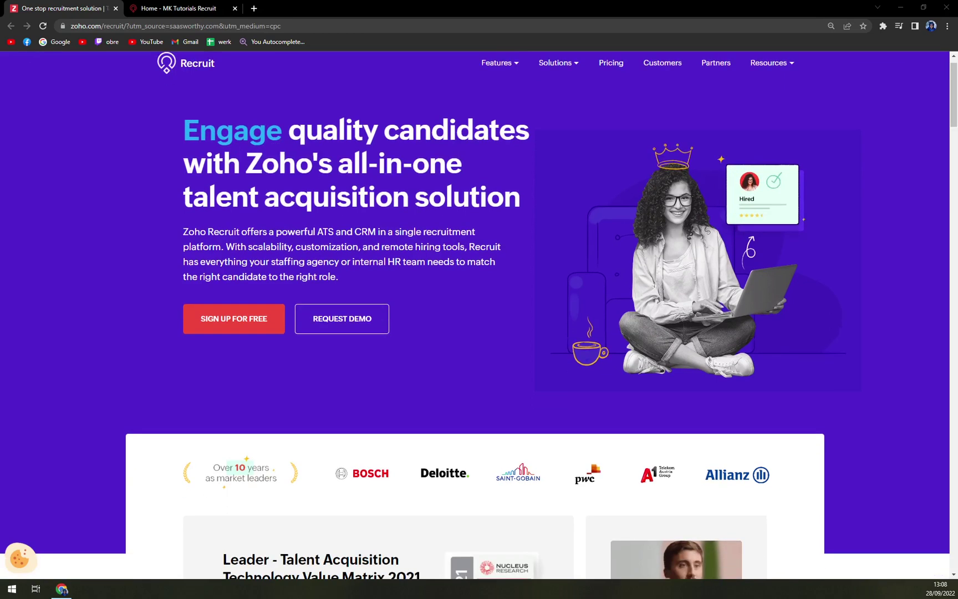
{"action": "scroll", "coordinate": [329, 189], "scroll_direction": "down", "scroll_amount": 3}
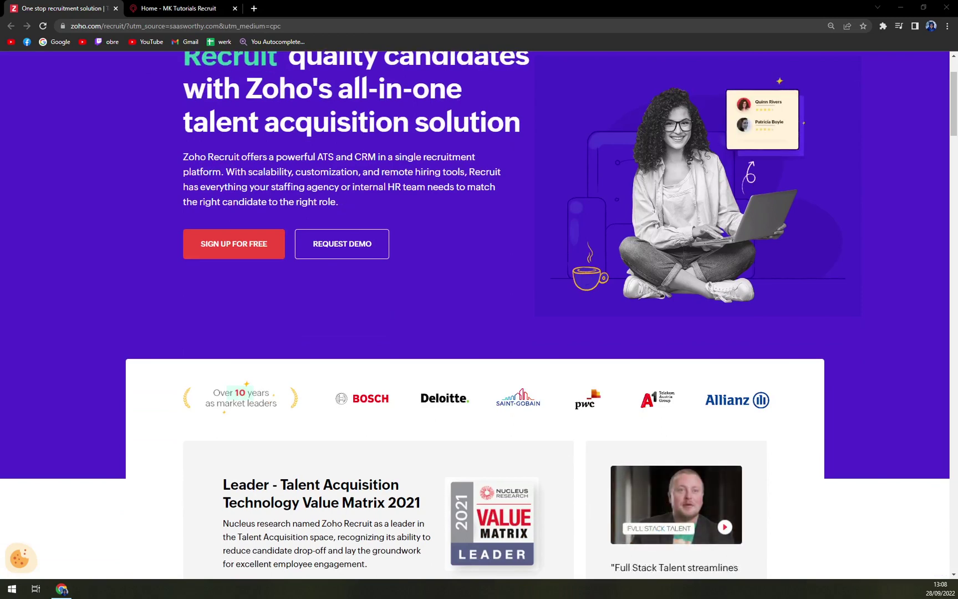
{"action": "scroll", "coordinate": [479, 311], "scroll_direction": "down", "scroll_amount": 2}
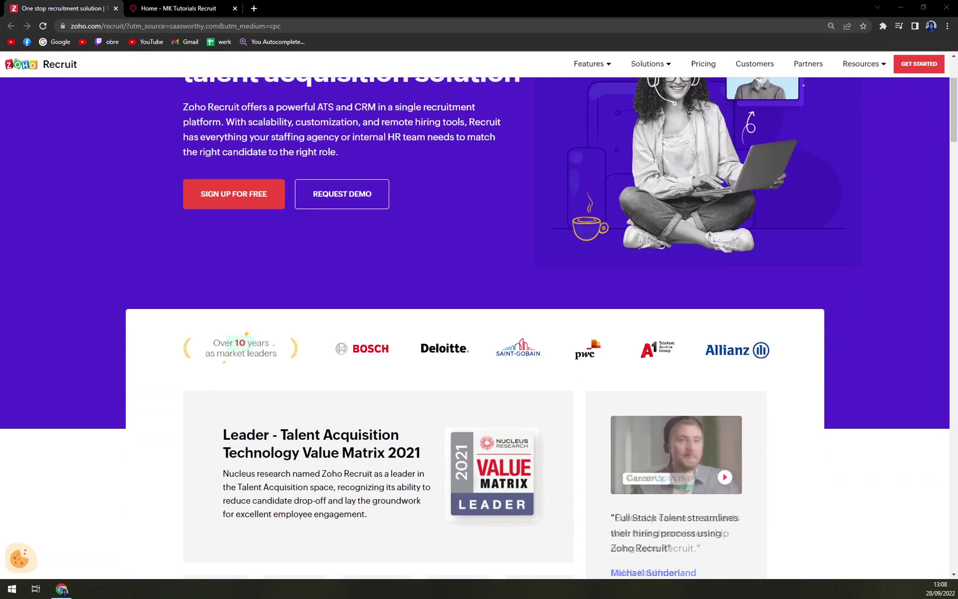
{"action": "scroll", "coordinate": [349, 198], "scroll_direction": "down", "scroll_amount": 1}
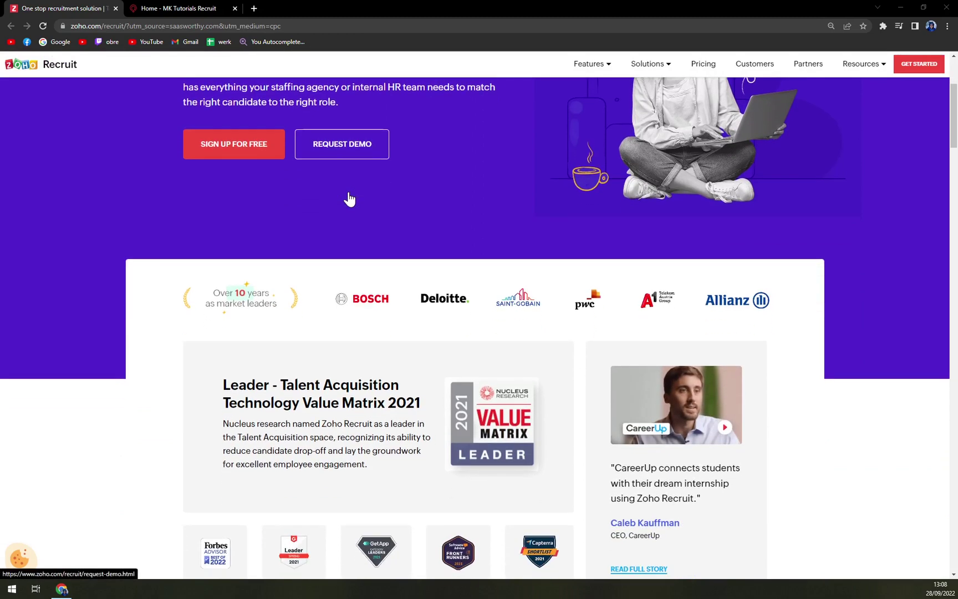
{"action": "scroll", "coordinate": [349, 198], "scroll_direction": "down", "scroll_amount": 2}
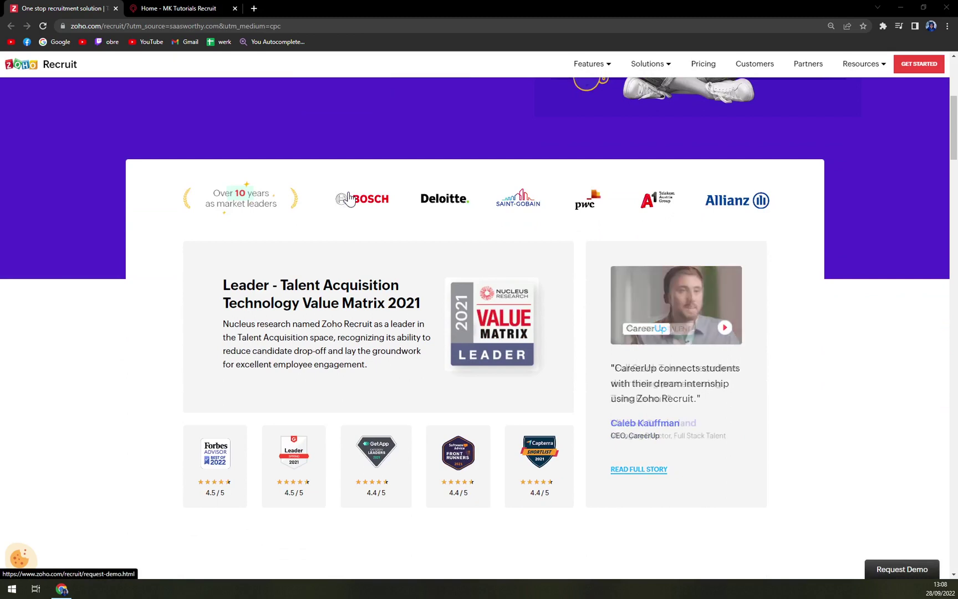
{"action": "scroll", "coordinate": [349, 198], "scroll_direction": "down", "scroll_amount": 1}
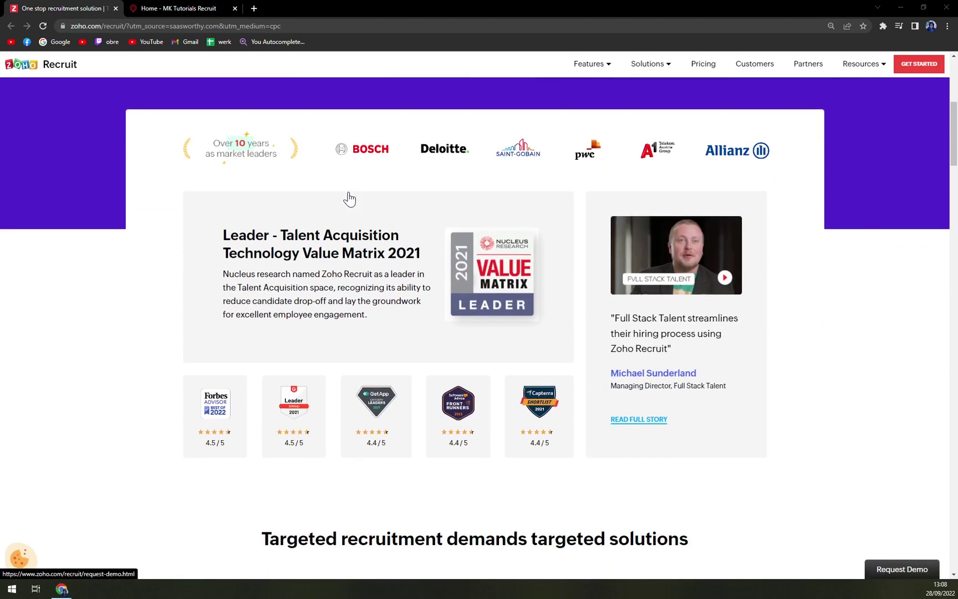
{"action": "scroll", "coordinate": [349, 199], "scroll_direction": "down", "scroll_amount": 2}
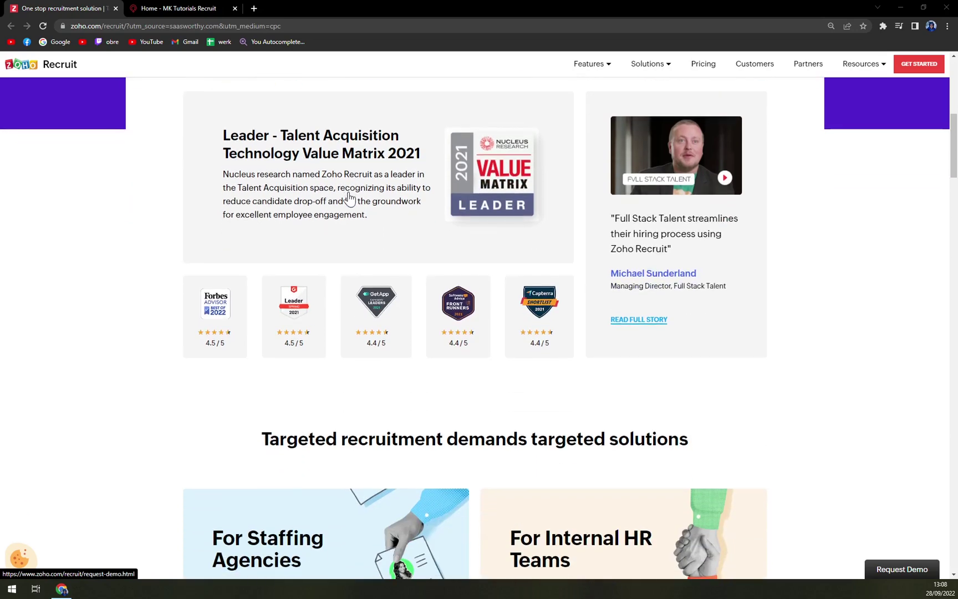
{"action": "scroll", "coordinate": [349, 198], "scroll_direction": "down", "scroll_amount": 2}
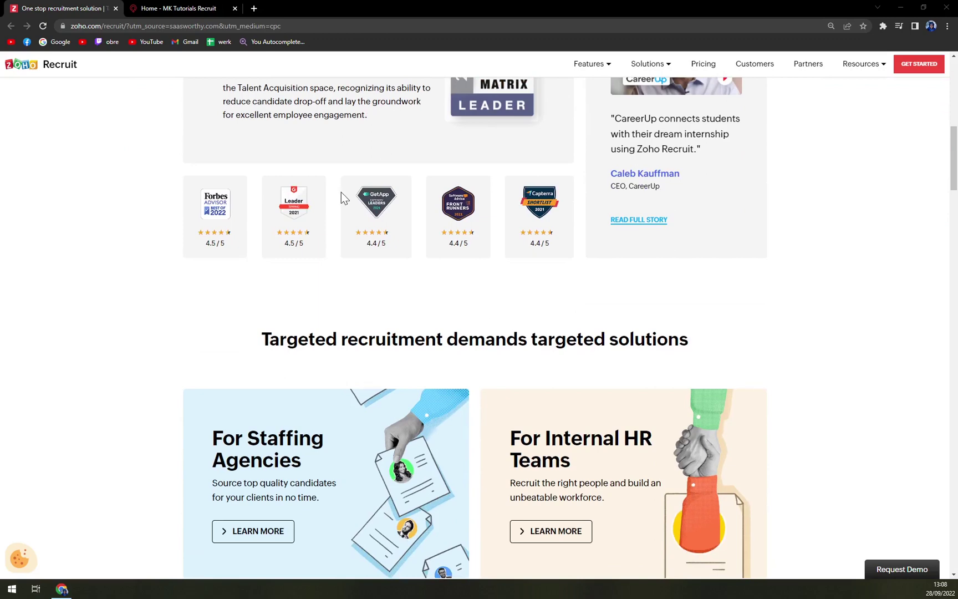
{"action": "scroll", "coordinate": [341, 193], "scroll_direction": "down", "scroll_amount": 2}
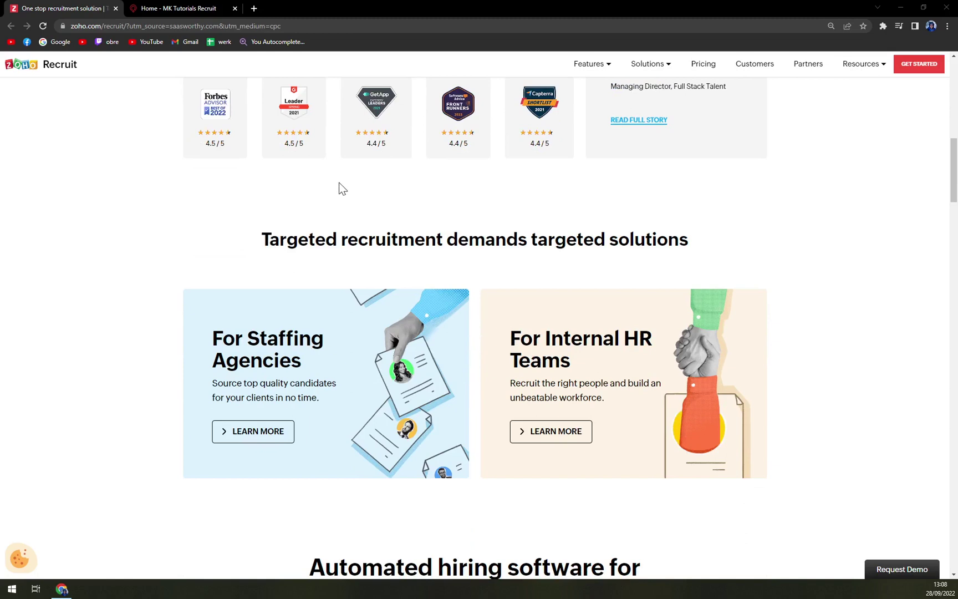
{"action": "scroll", "coordinate": [337, 183], "scroll_direction": "down", "scroll_amount": 3}
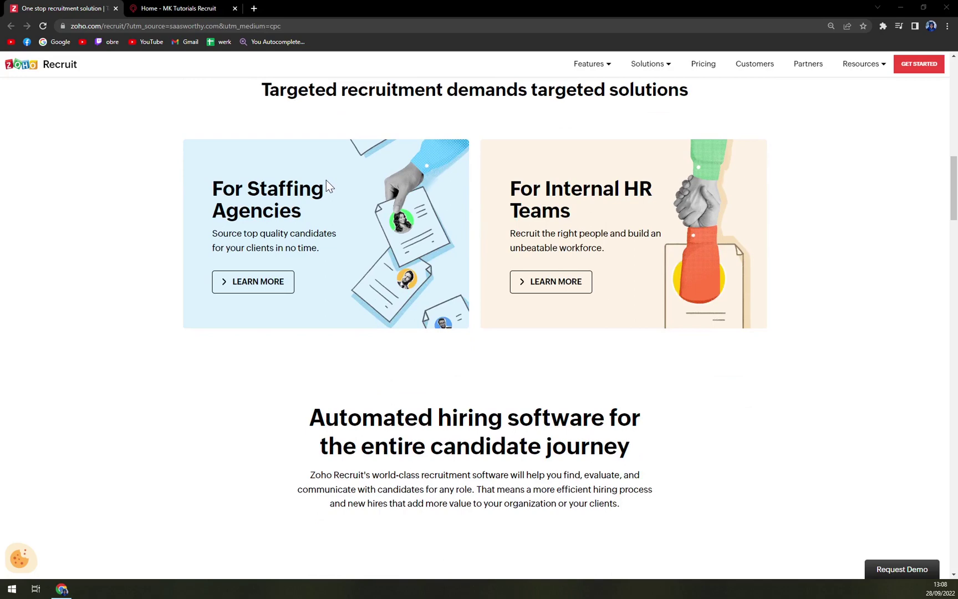
{"action": "scroll", "coordinate": [327, 179], "scroll_direction": "down", "scroll_amount": 4}
{"action": "scroll", "coordinate": [326, 182], "scroll_direction": "down", "scroll_amount": 3}
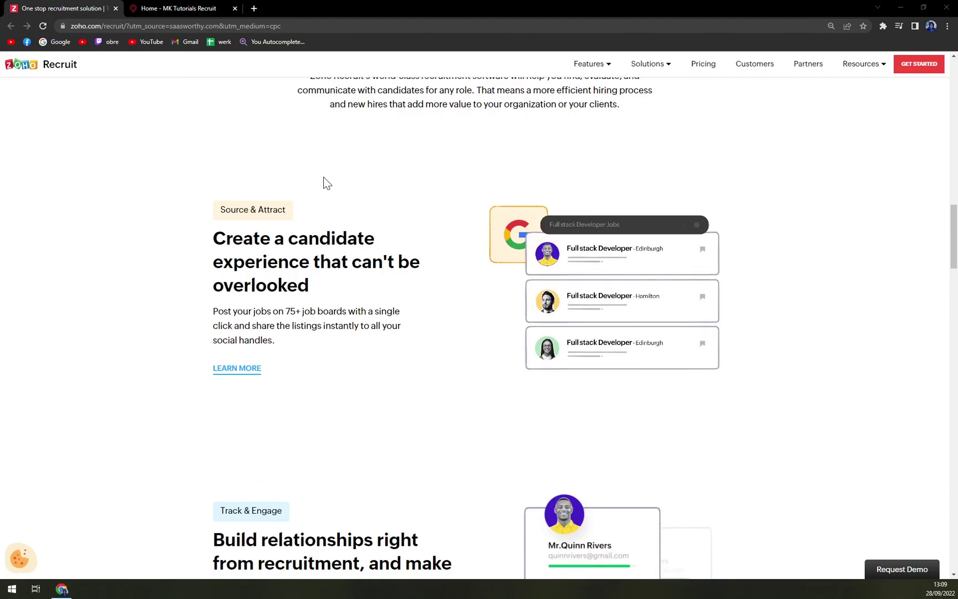
{"action": "scroll", "coordinate": [326, 184], "scroll_direction": "down", "scroll_amount": 4}
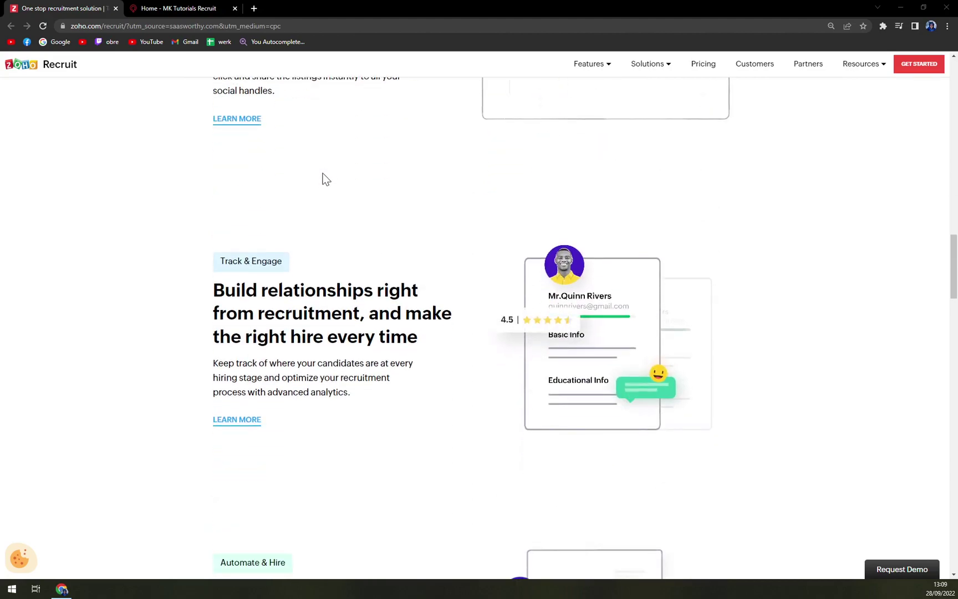
{"action": "scroll", "coordinate": [326, 179], "scroll_direction": "up", "scroll_amount": 15}
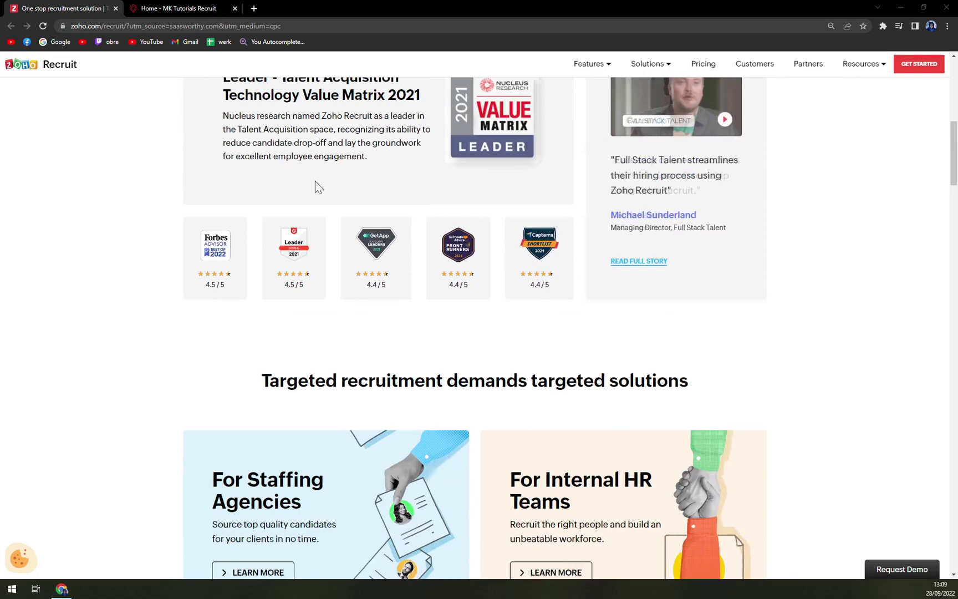
{"action": "scroll", "coordinate": [318, 185], "scroll_direction": "up", "scroll_amount": 8}
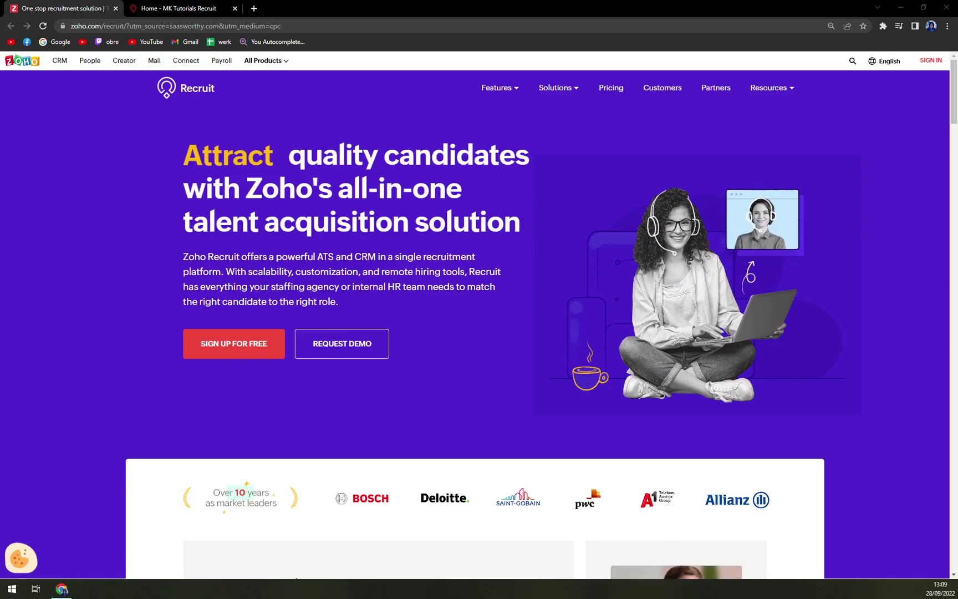
{"action": "scroll", "coordinate": [298, 210], "scroll_direction": "down", "scroll_amount": 5}
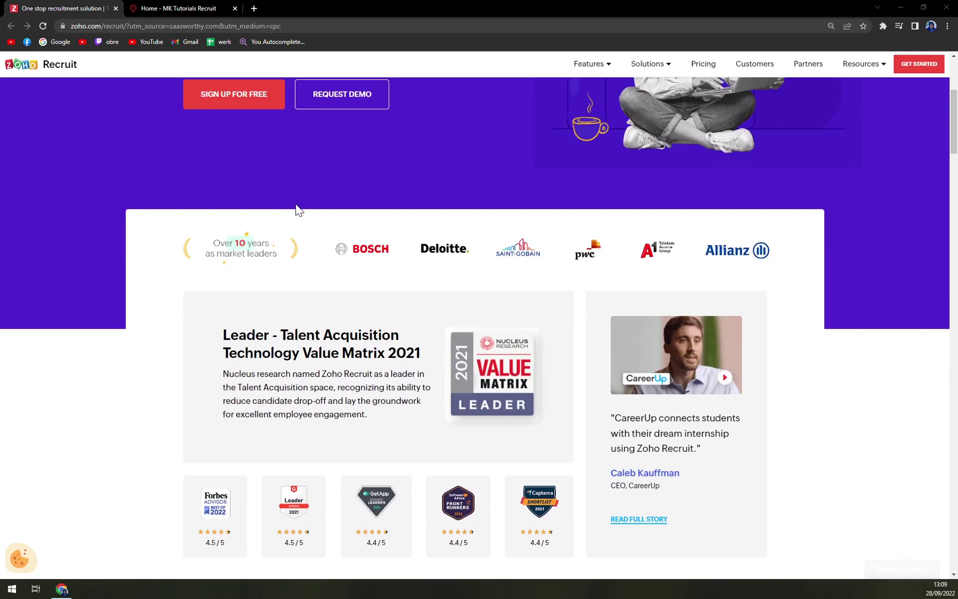
{"action": "scroll", "coordinate": [298, 210], "scroll_direction": "up", "scroll_amount": 5}
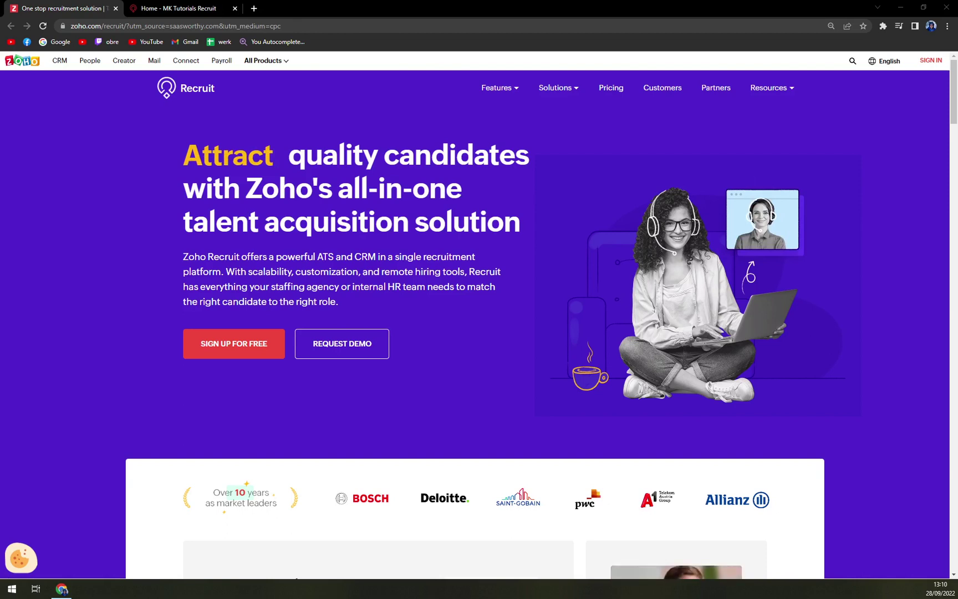
{"action": "left_click_drag", "start_coordinate": [399, 8], "coordinate": [498, 4]}
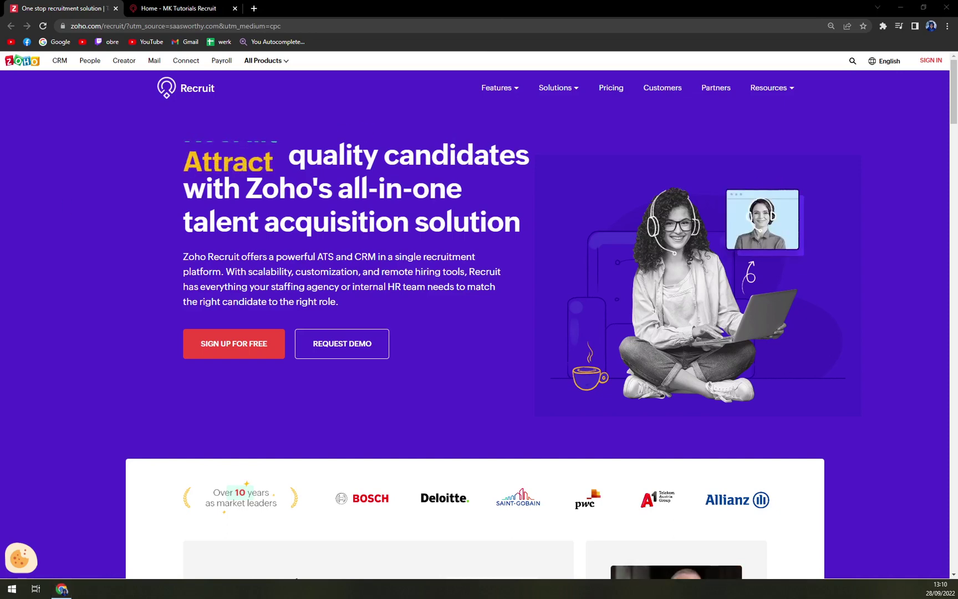
Step: On the pricing page, highlight Free Job Boards, Email Management and the free plan's 1 Active Job limit
{"action": "left_click", "coordinate": [606, 89]}
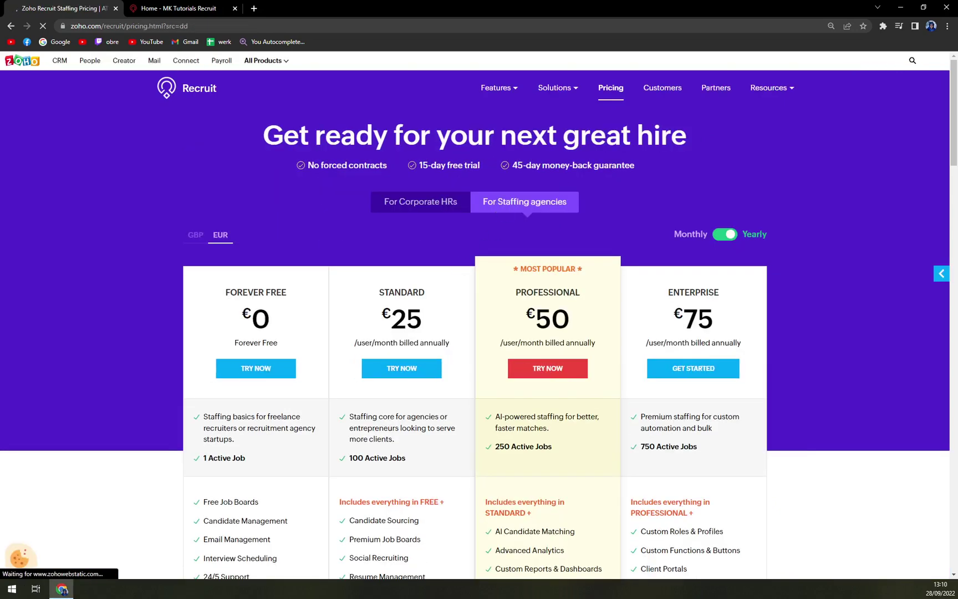
{"action": "scroll", "coordinate": [221, 294], "scroll_direction": "down", "scroll_amount": 2}
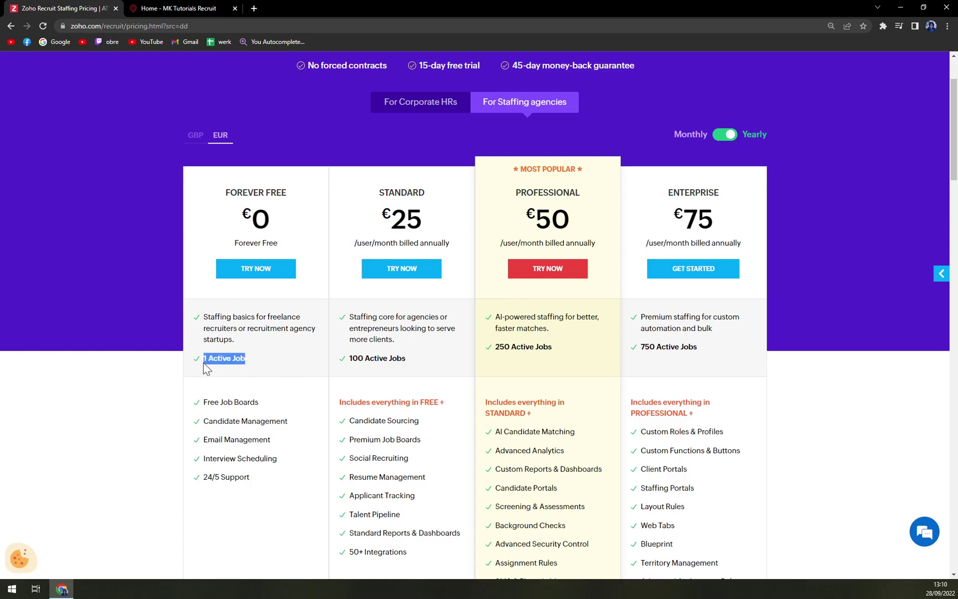
{"action": "left_click_drag", "start_coordinate": [260, 401], "coordinate": [193, 413]}
{"action": "left_click", "coordinate": [284, 432]}
{"action": "left_click_drag", "start_coordinate": [275, 439], "coordinate": [199, 438]}
{"action": "left_click", "coordinate": [245, 447]}
{"action": "left_click_drag", "start_coordinate": [253, 359], "coordinate": [202, 360]}
{"action": "left_click", "coordinate": [308, 347]}
Step: Compare the Active Jobs limits of the higher tiers and point out 50+ Integrations
{"action": "left_click_drag", "start_coordinate": [348, 358], "coordinate": [406, 359]}
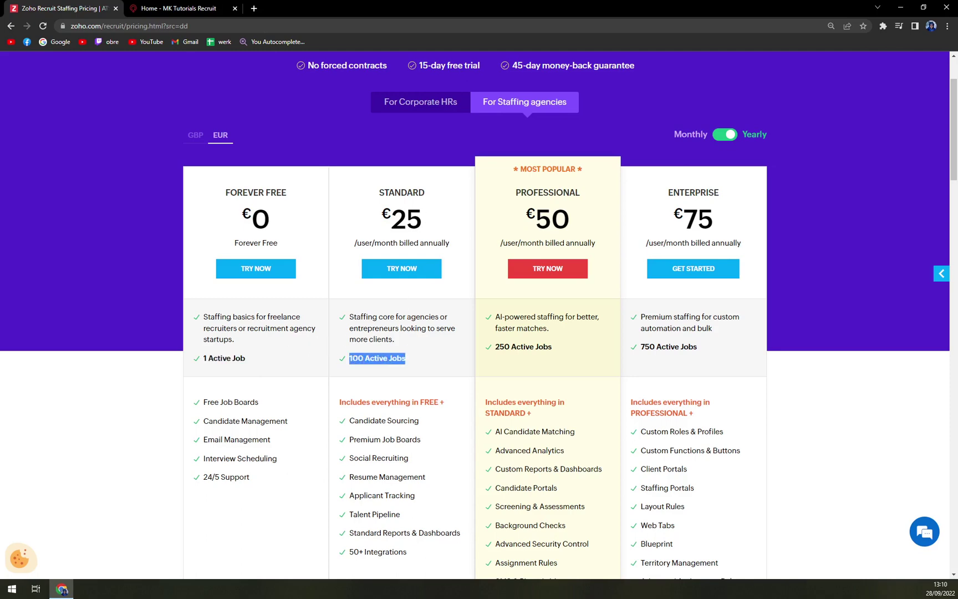
{"action": "scroll", "coordinate": [444, 344], "scroll_direction": "down", "scroll_amount": 3}
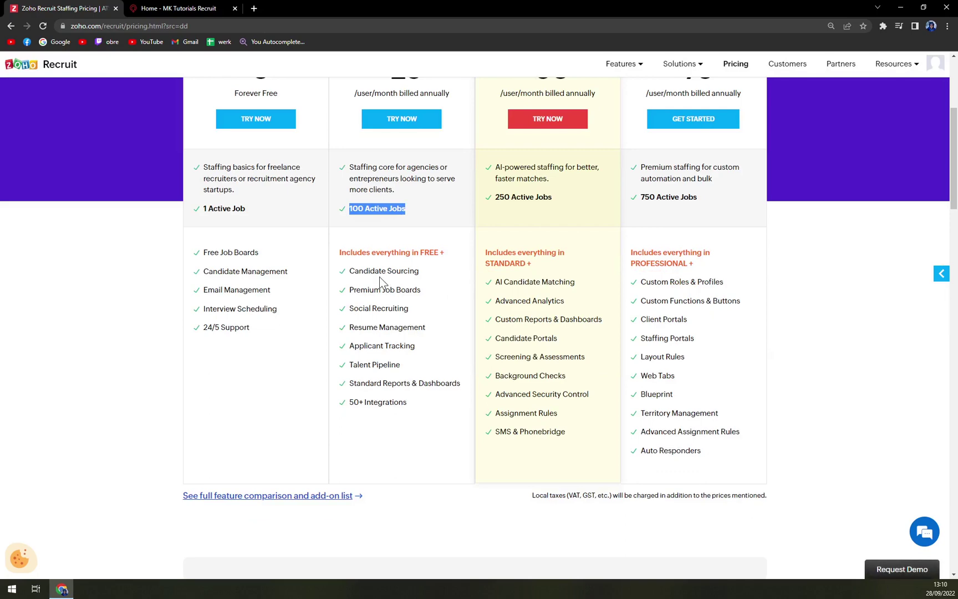
{"action": "scroll", "coordinate": [342, 272], "scroll_direction": "up", "scroll_amount": 3}
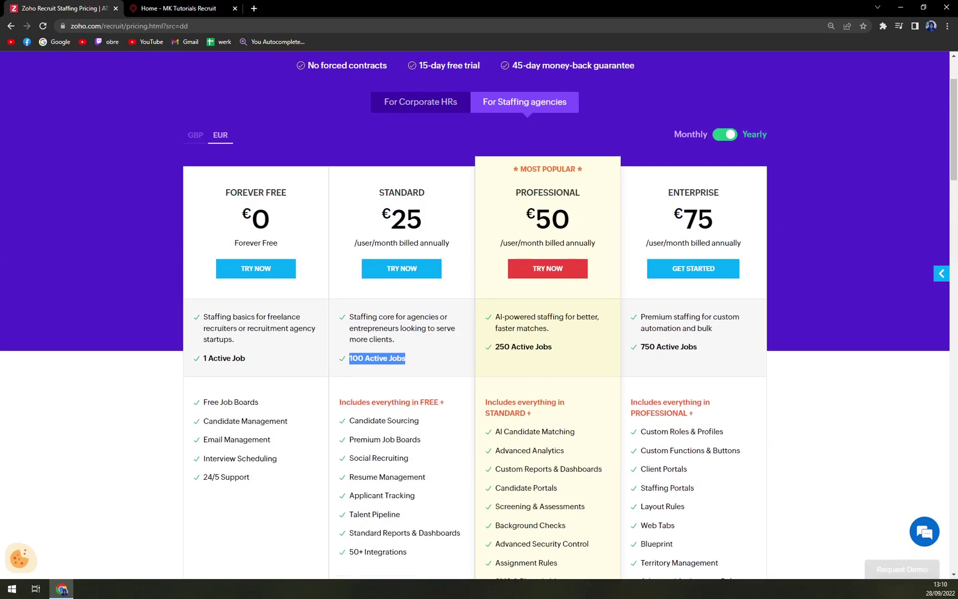
{"action": "scroll", "coordinate": [342, 271], "scroll_direction": "down", "scroll_amount": 3}
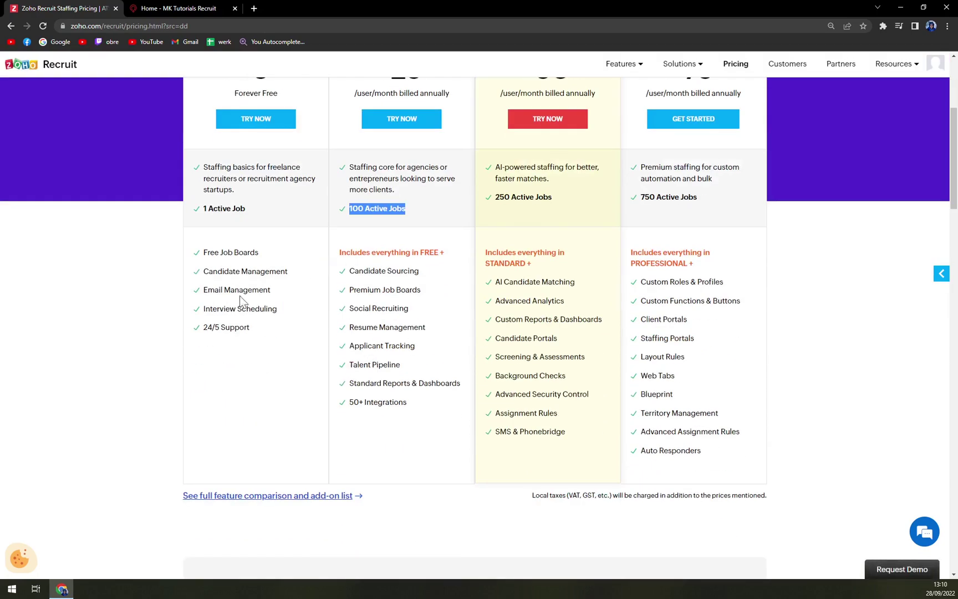
{"action": "scroll", "coordinate": [247, 348], "scroll_direction": "up", "scroll_amount": 3}
{"action": "scroll", "coordinate": [274, 338], "scroll_direction": "down", "scroll_amount": 5}
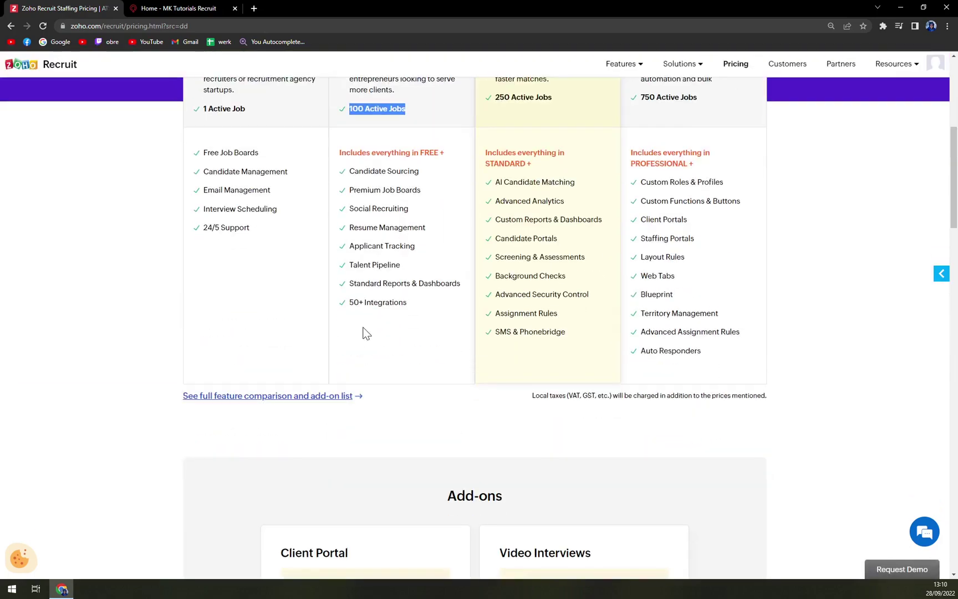
{"action": "scroll", "coordinate": [363, 332], "scroll_direction": "up", "scroll_amount": 1}
{"action": "left_click_drag", "start_coordinate": [349, 352], "coordinate": [410, 352]}
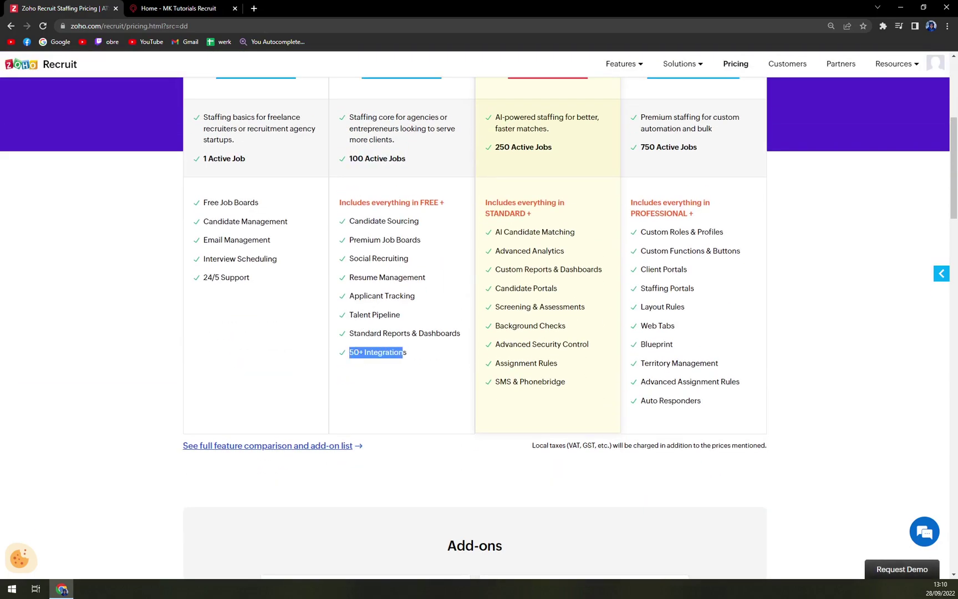
{"action": "scroll", "coordinate": [419, 362], "scroll_direction": "up", "scroll_amount": 3}
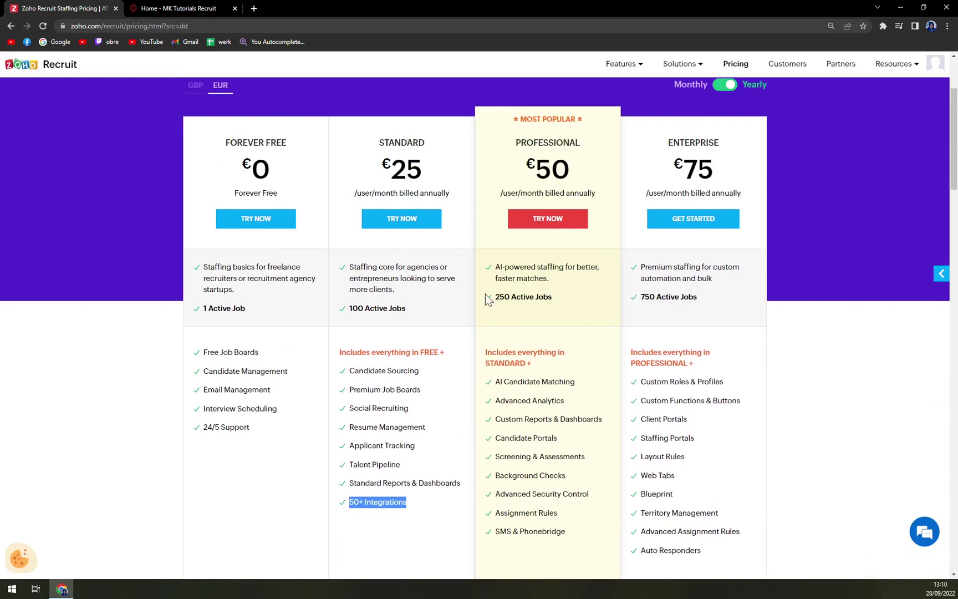
{"action": "left_click", "coordinate": [573, 168]}
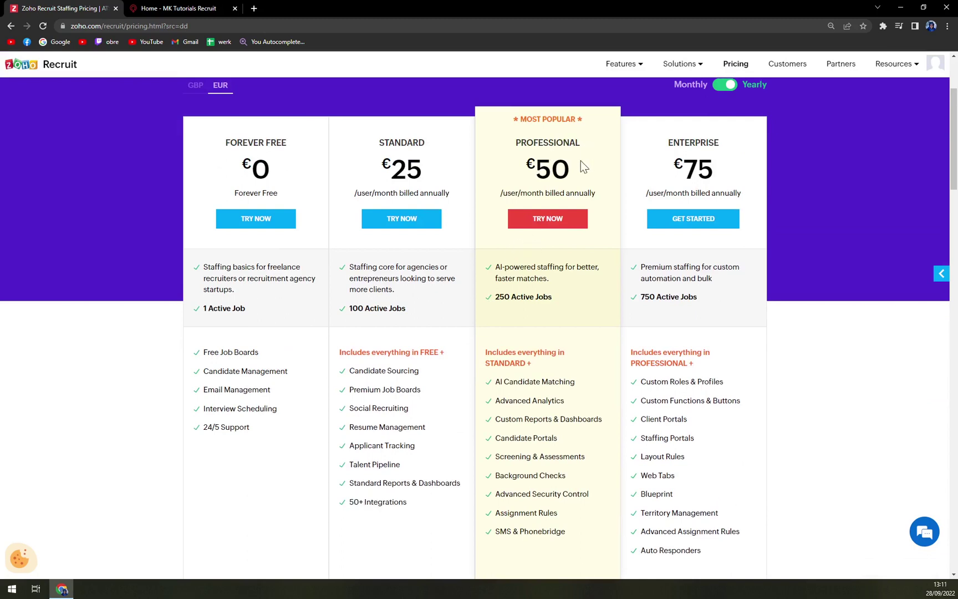
{"action": "scroll", "coordinate": [596, 183], "scroll_direction": "down", "scroll_amount": 1}
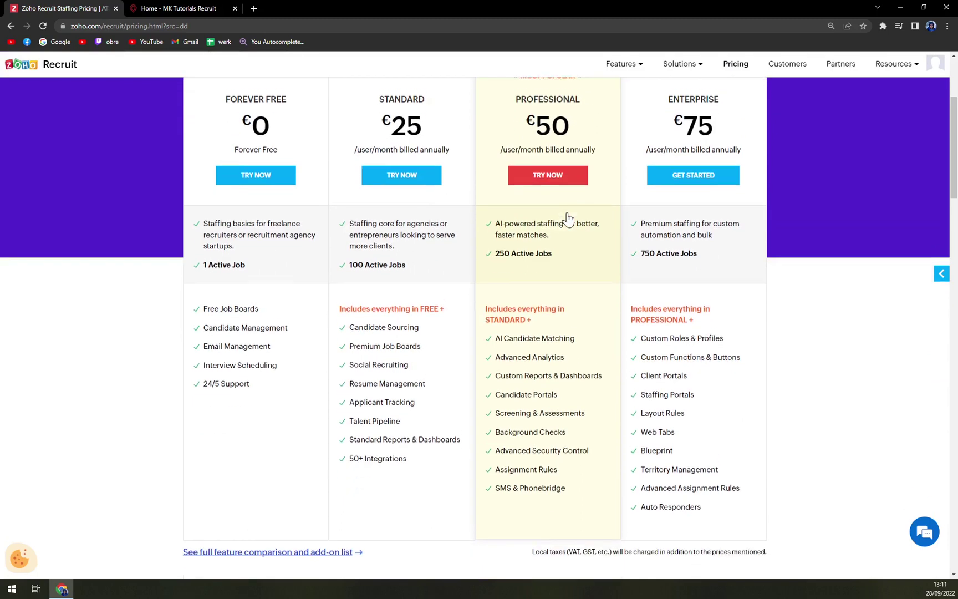
{"action": "scroll", "coordinate": [636, 259], "scroll_direction": "up", "scroll_amount": 1}
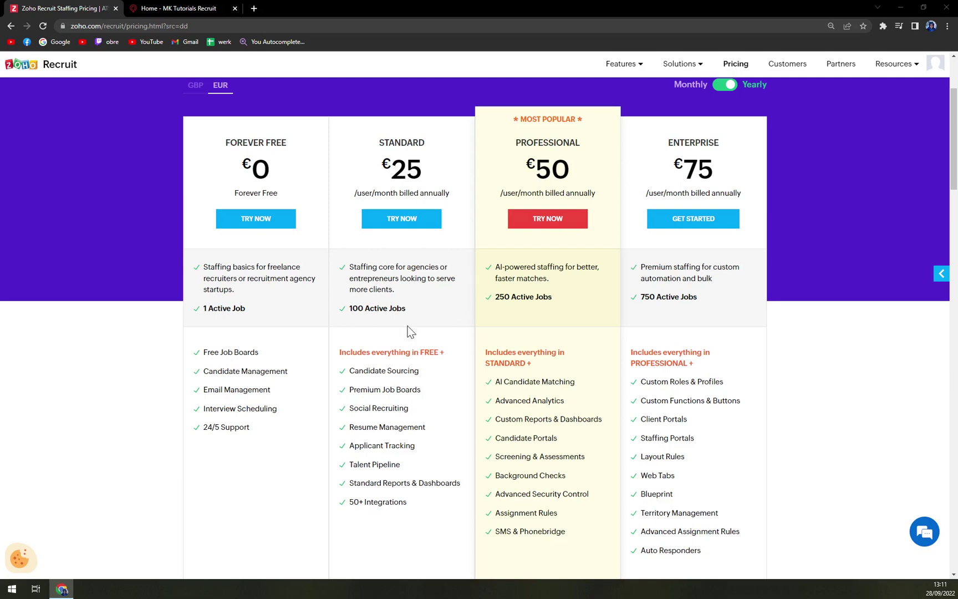
{"action": "left_click_drag", "start_coordinate": [345, 314], "coordinate": [395, 316]}
{"action": "left_click_drag", "start_coordinate": [536, 298], "coordinate": [538, 327]}
{"action": "left_click_drag", "start_coordinate": [525, 166], "coordinate": [591, 176]}
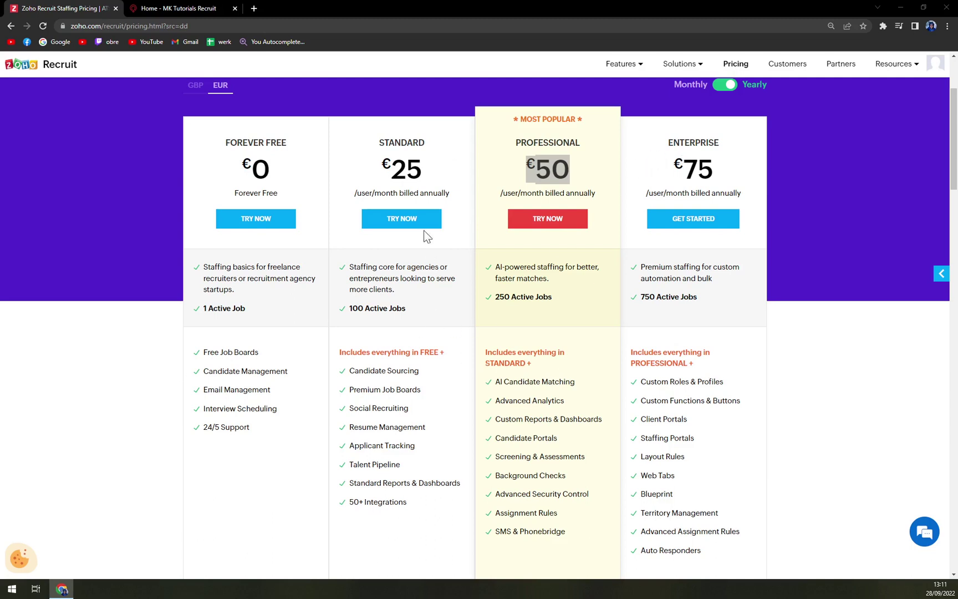
{"action": "left_click", "coordinate": [539, 143]}
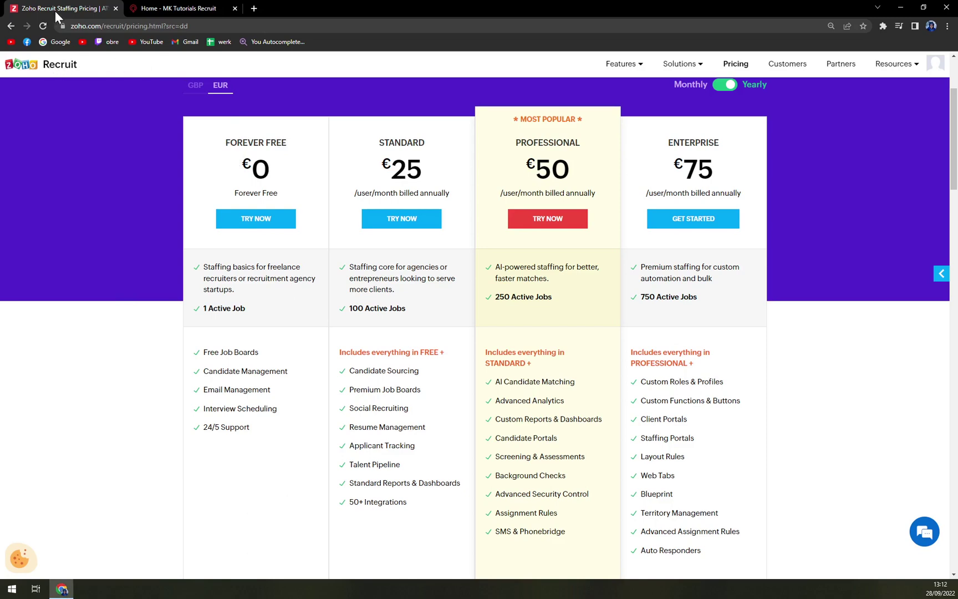
{"action": "left_click", "coordinate": [44, 67]}
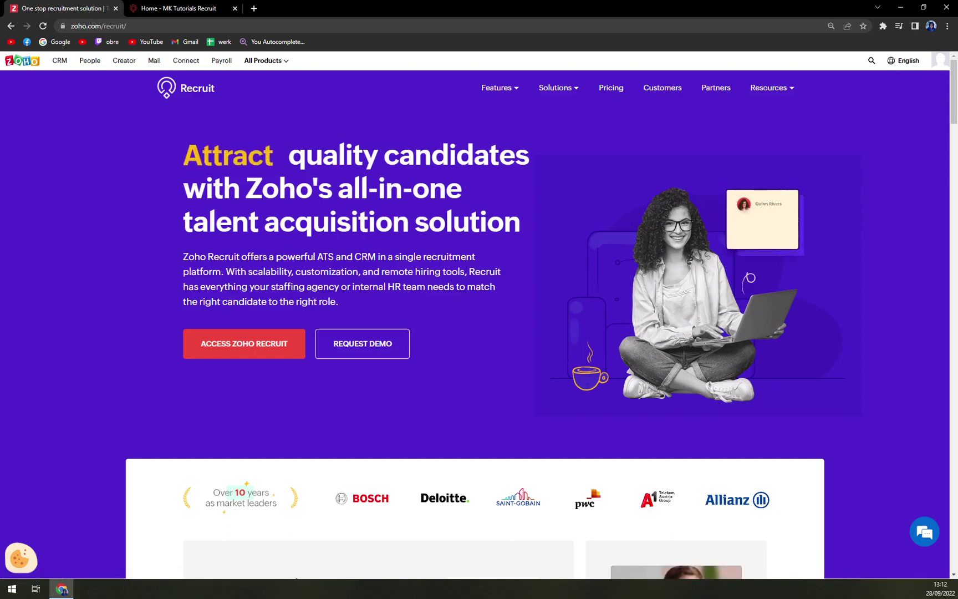
Step: Switch from the marketing page to the 'Home - MK Tutorials Recruit' tab showing the empty dashboard
{"action": "left_click", "coordinate": [191, 7]}
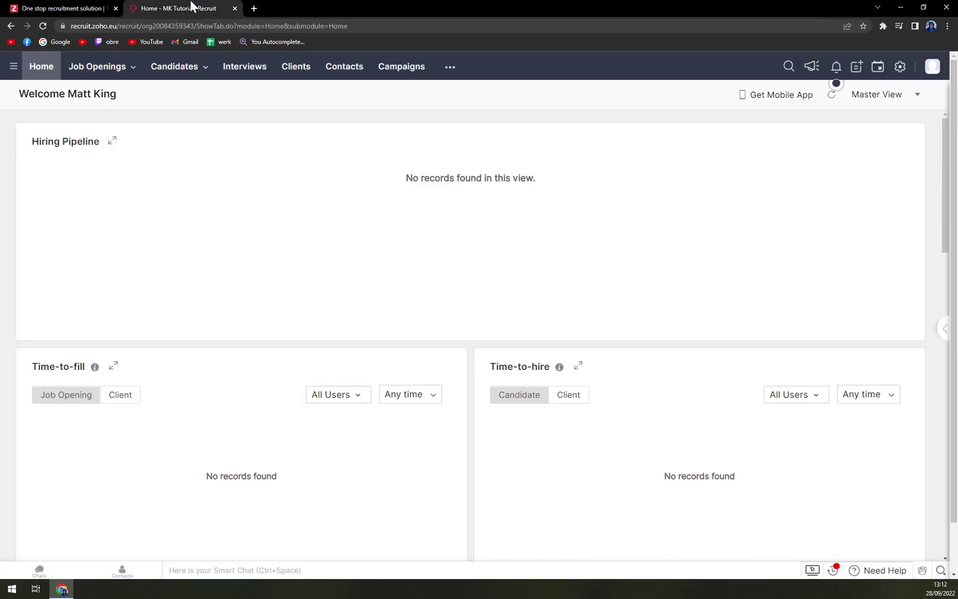
{"action": "key", "text": "ctrl+1"}
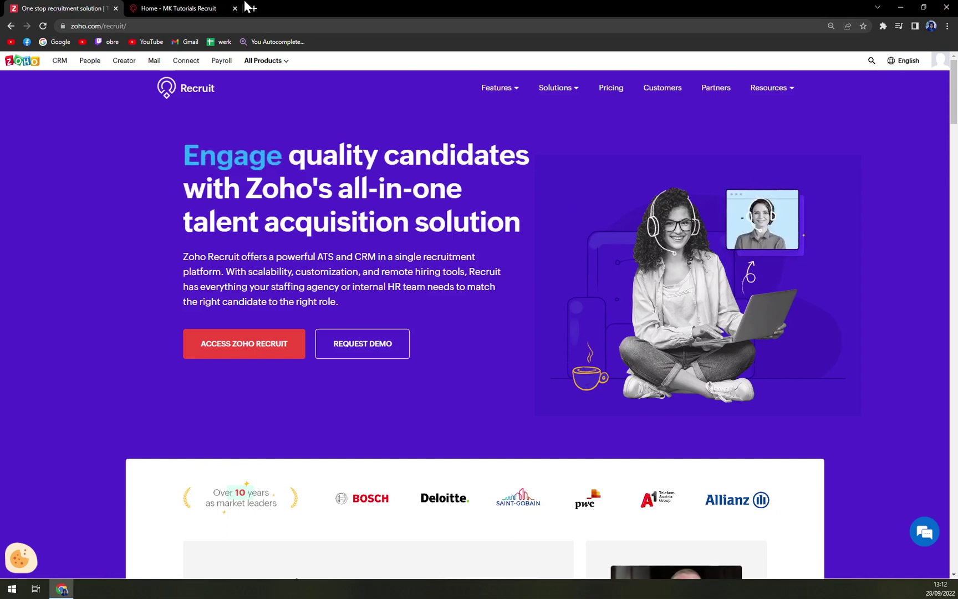
{"action": "left_click", "coordinate": [210, 8]}
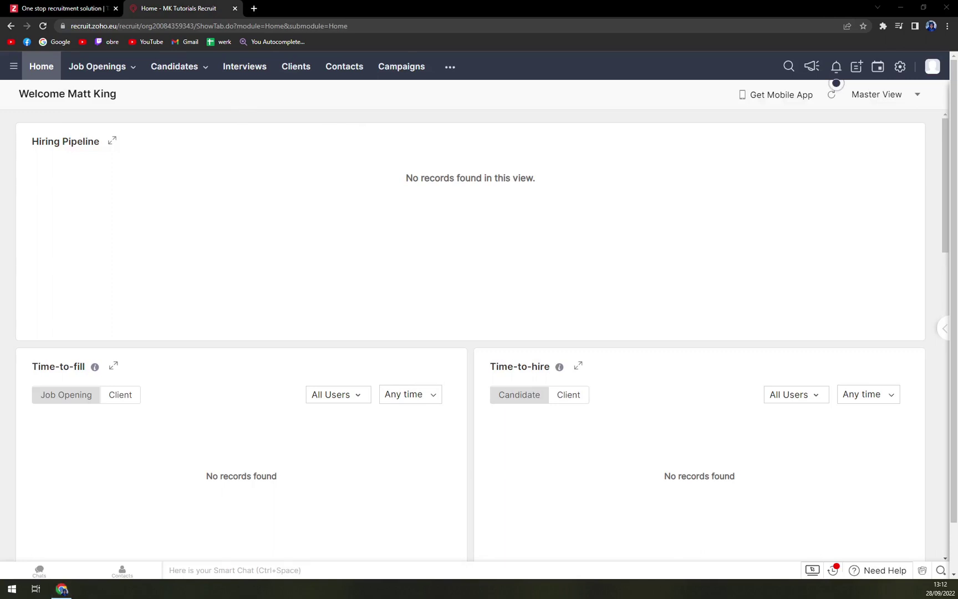
{"action": "left_click", "coordinate": [157, 237]}
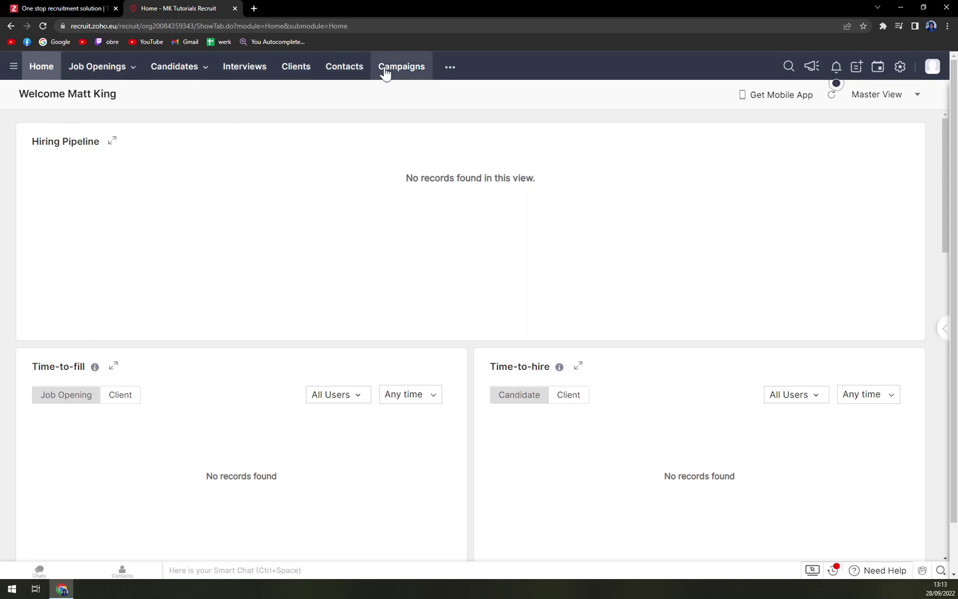
{"action": "mouse_move", "coordinate": [115, 77]}
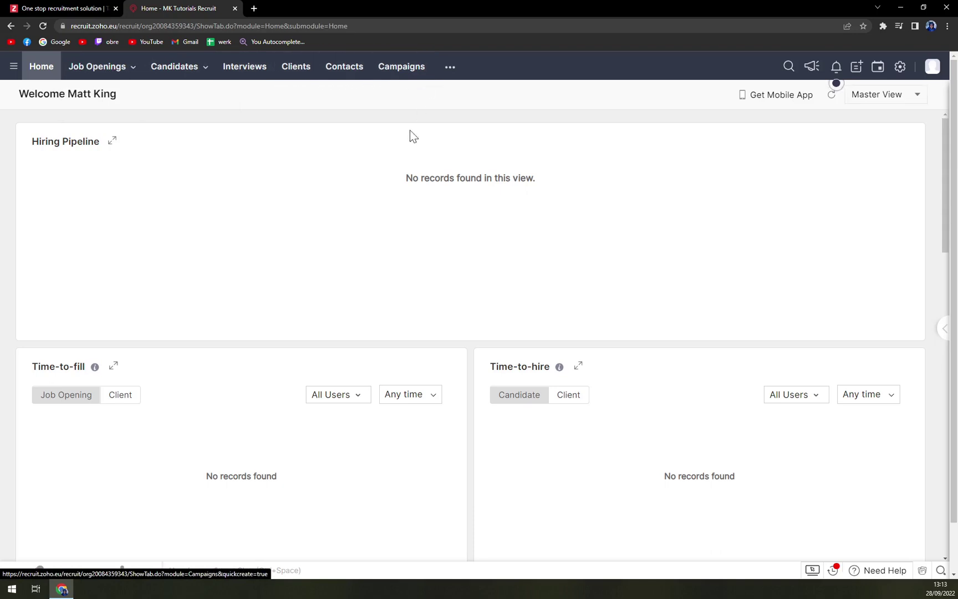
Step: Return from the website tab to the Recruit dashboard and open the empty Job Openings module
{"action": "left_click", "coordinate": [91, 7]}
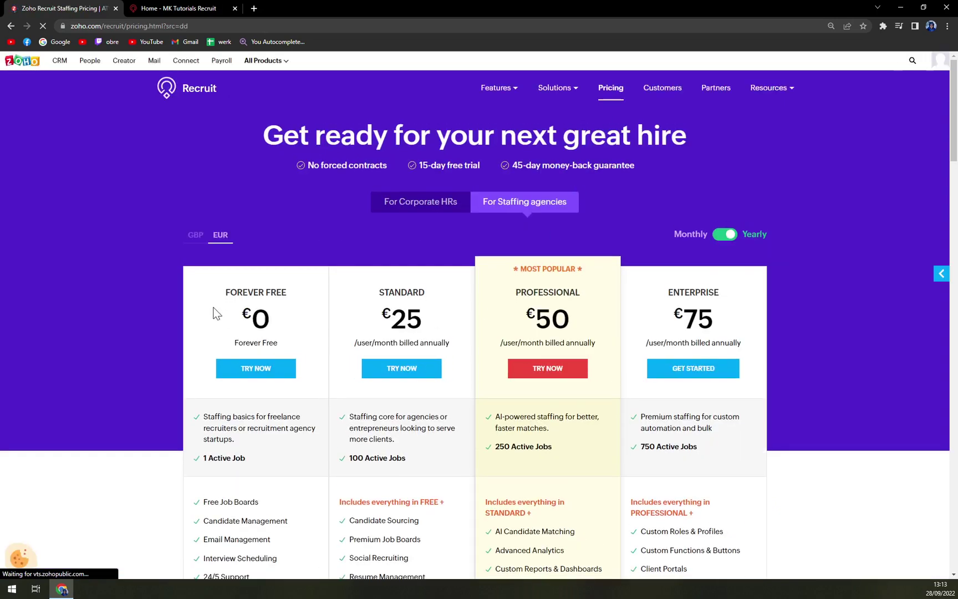
{"action": "scroll", "coordinate": [235, 300], "scroll_direction": "down", "scroll_amount": 1}
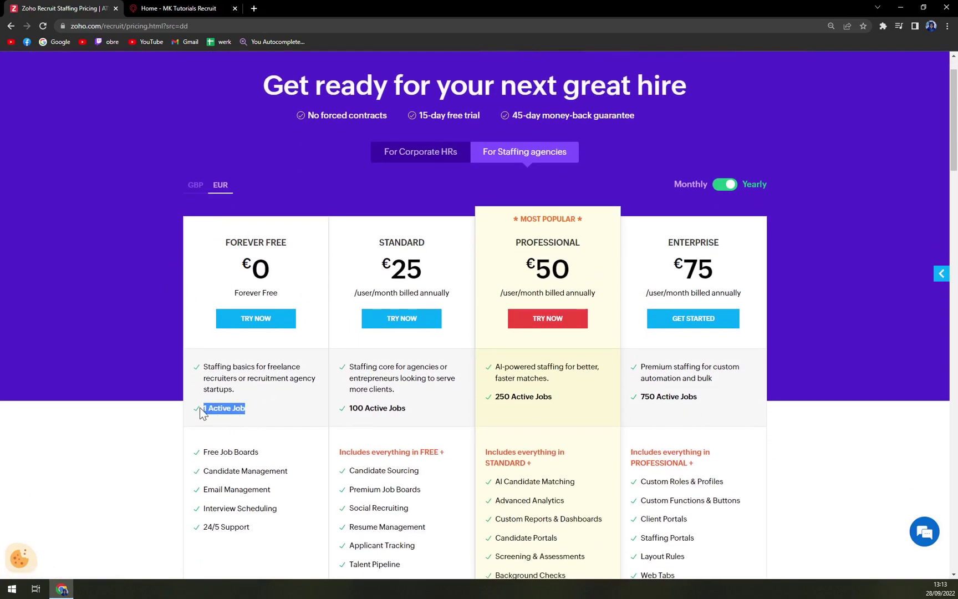
{"action": "left_click", "coordinate": [176, 8]}
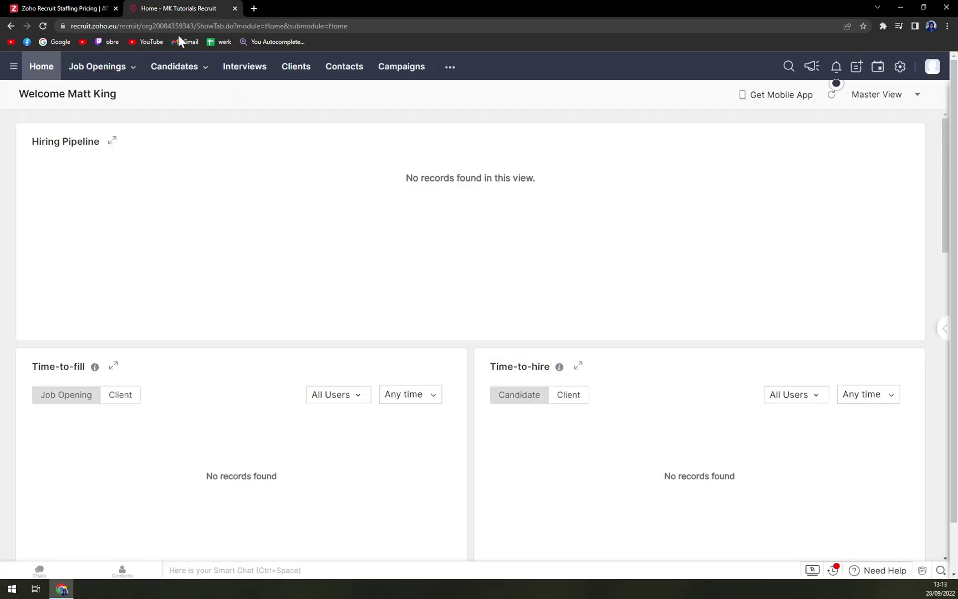
{"action": "left_click", "coordinate": [89, 72]}
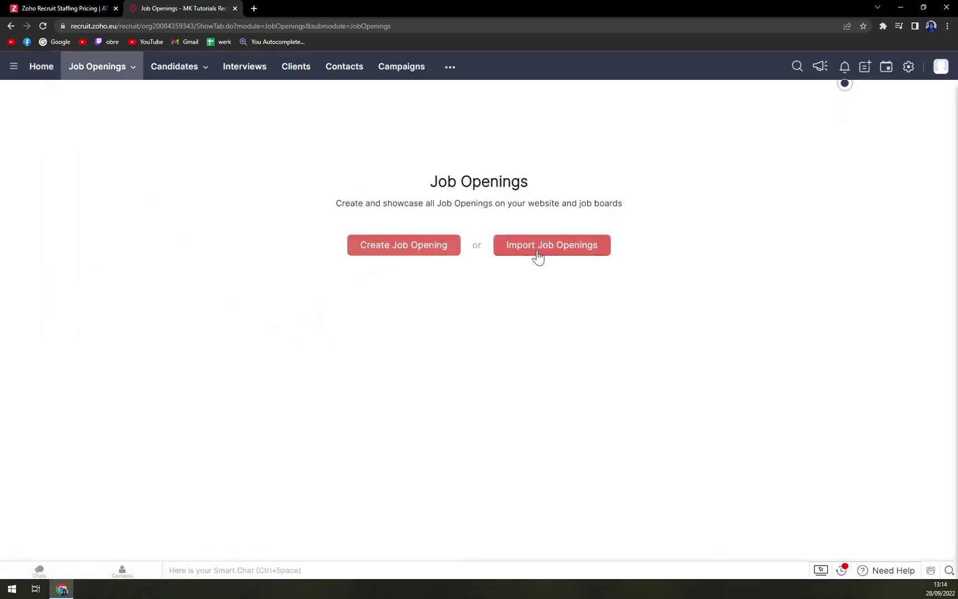
Step: Start a new job opening and enter the posting title 'Marketing Job'
{"action": "left_click", "coordinate": [406, 250]}
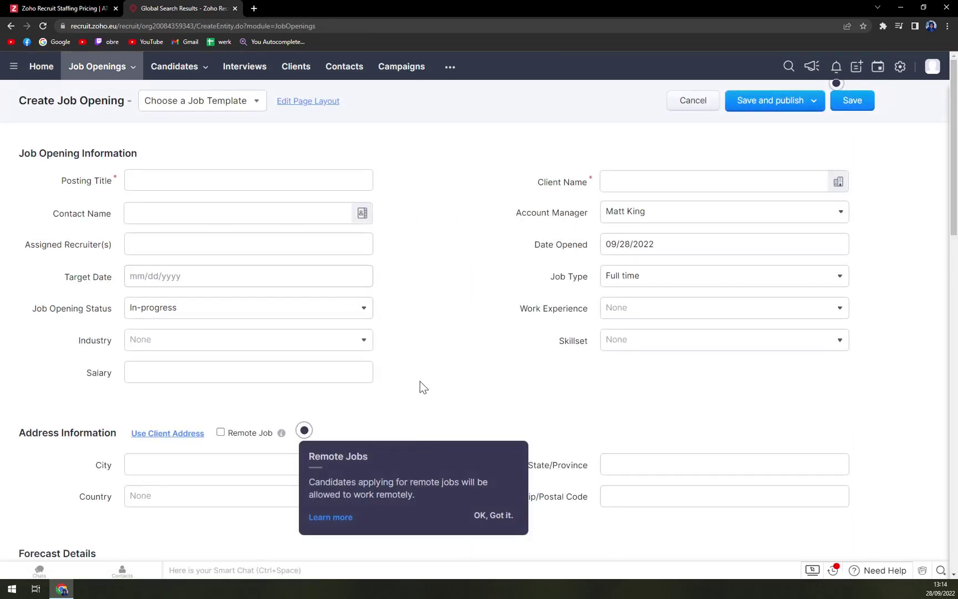
{"action": "left_click", "coordinate": [135, 185]}
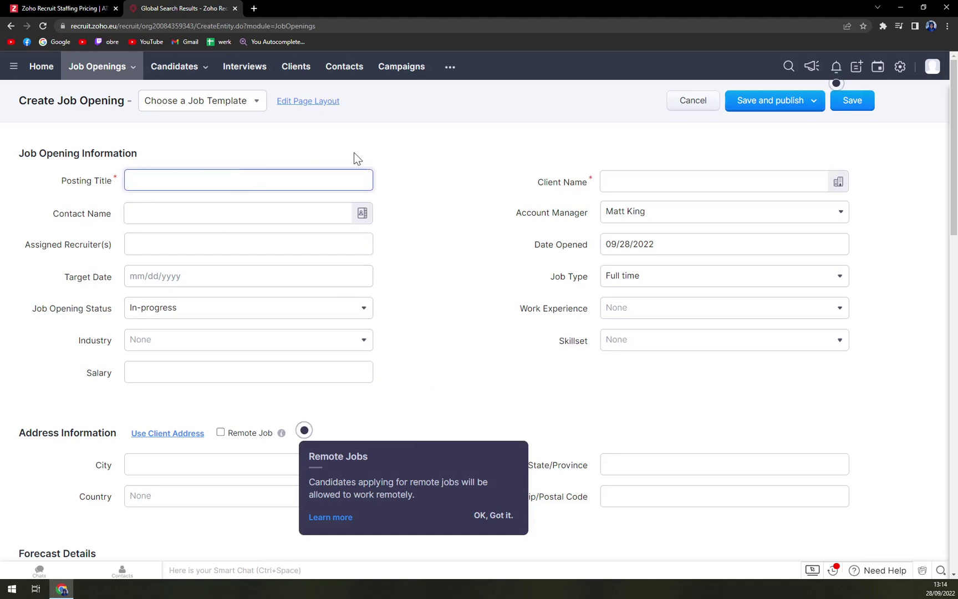
{"action": "type", "text": "Marketing"}
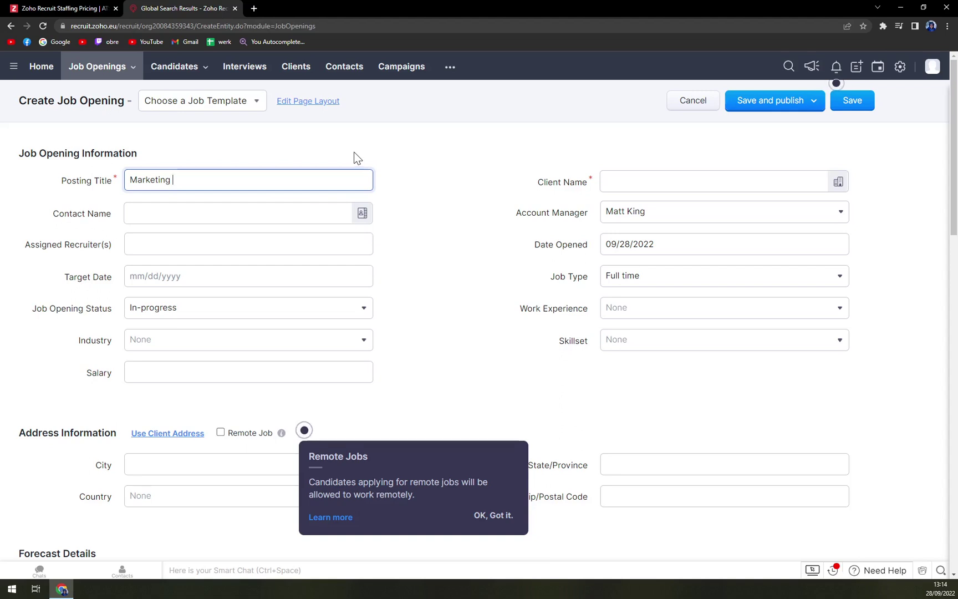
{"action": "type", "text": "Applicatio"}
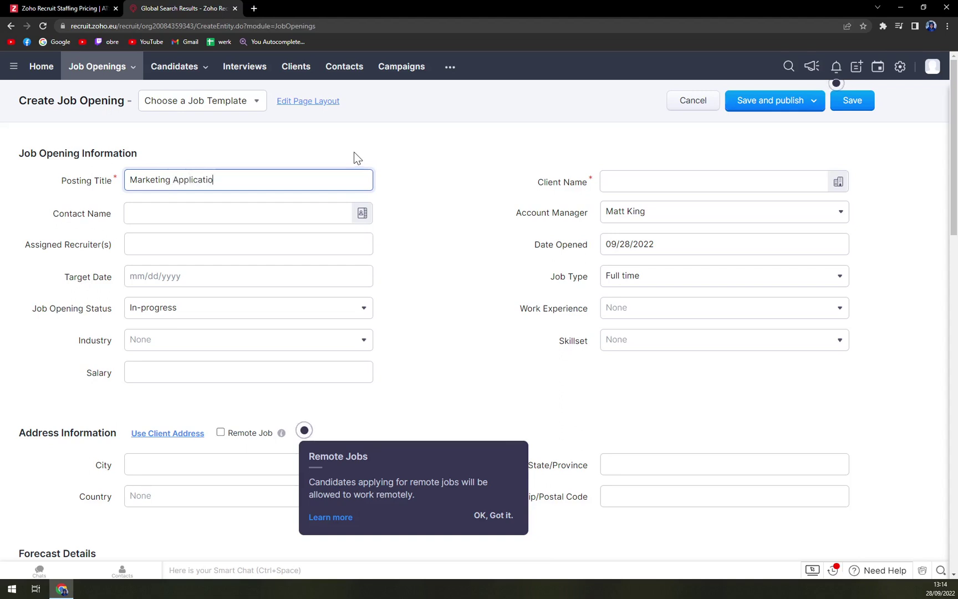
{"action": "key", "text": "BackSpace"}
{"action": "key", "text": "BackSpace"}
{"action": "key", "text": "BackSpace"}
{"action": "key", "text": "BackSpace"}
{"action": "key", "text": "BackSpace"}
{"action": "type", "text": "Job"}
Step: Add Rocket Company as a new client and link the account's existing contact
{"action": "left_click", "coordinate": [396, 153]}
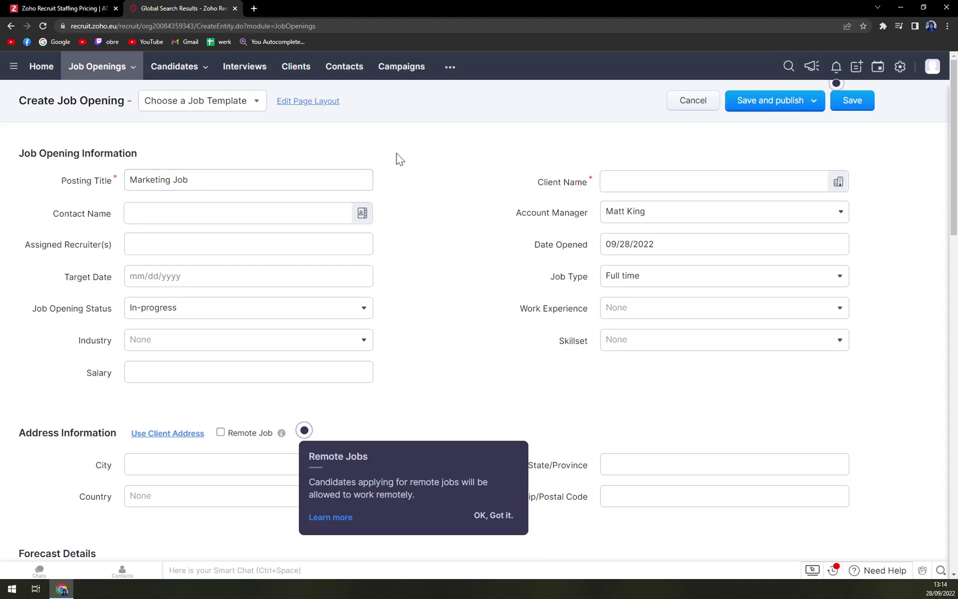
{"action": "left_click", "coordinate": [660, 187]}
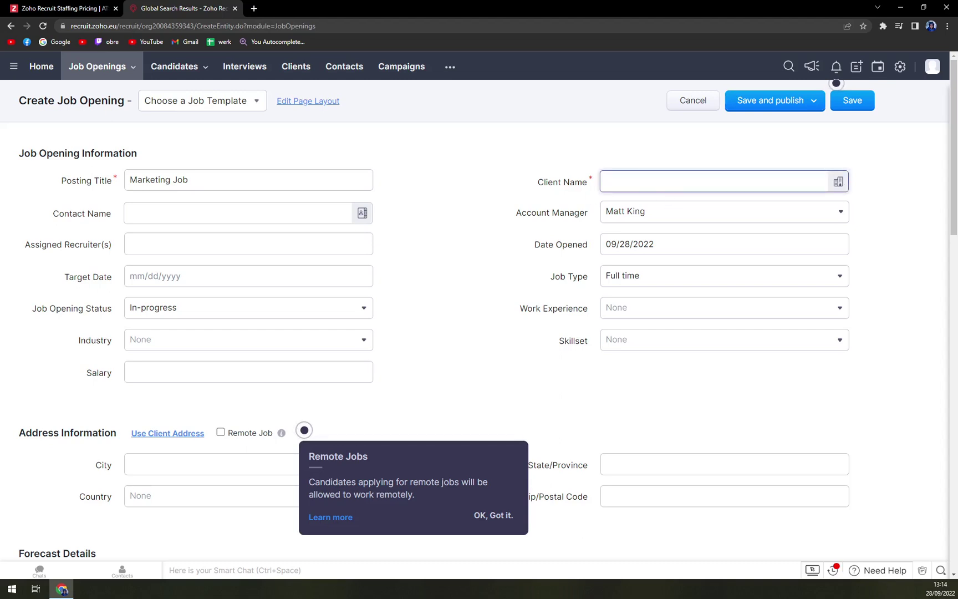
{"action": "type", "text": "Rocket Company"}
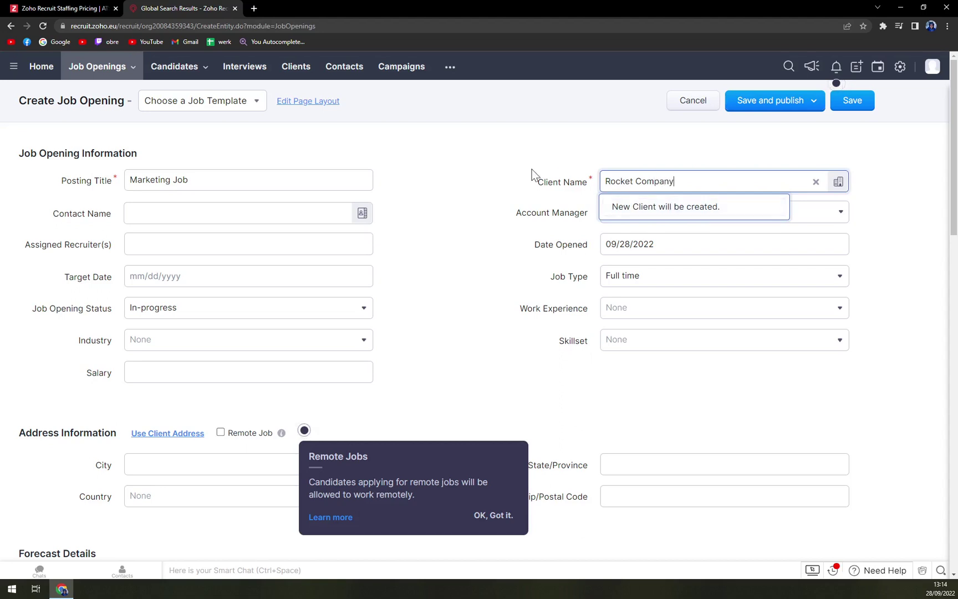
{"action": "left_click", "coordinate": [532, 169]}
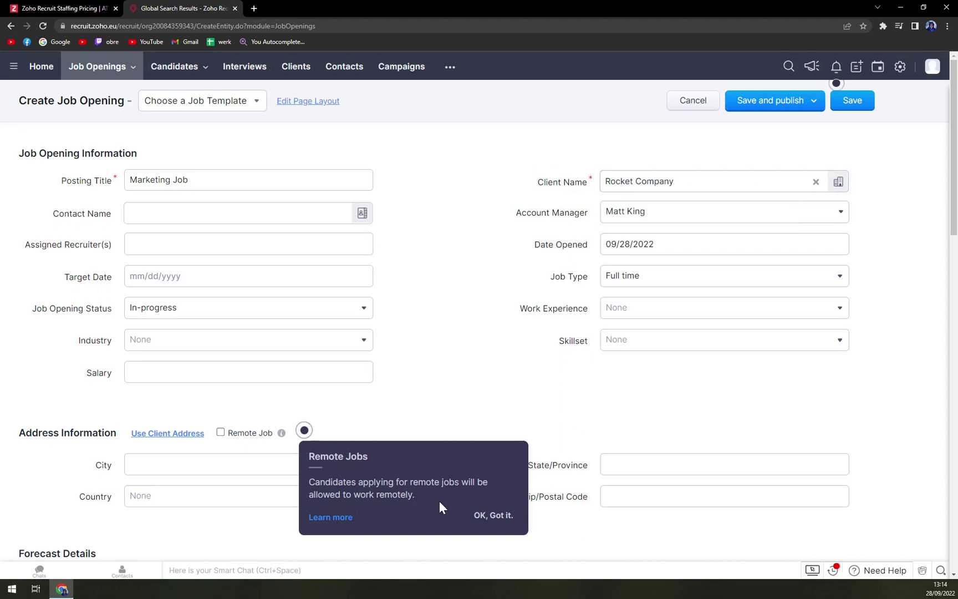
{"action": "left_click", "coordinate": [489, 515]}
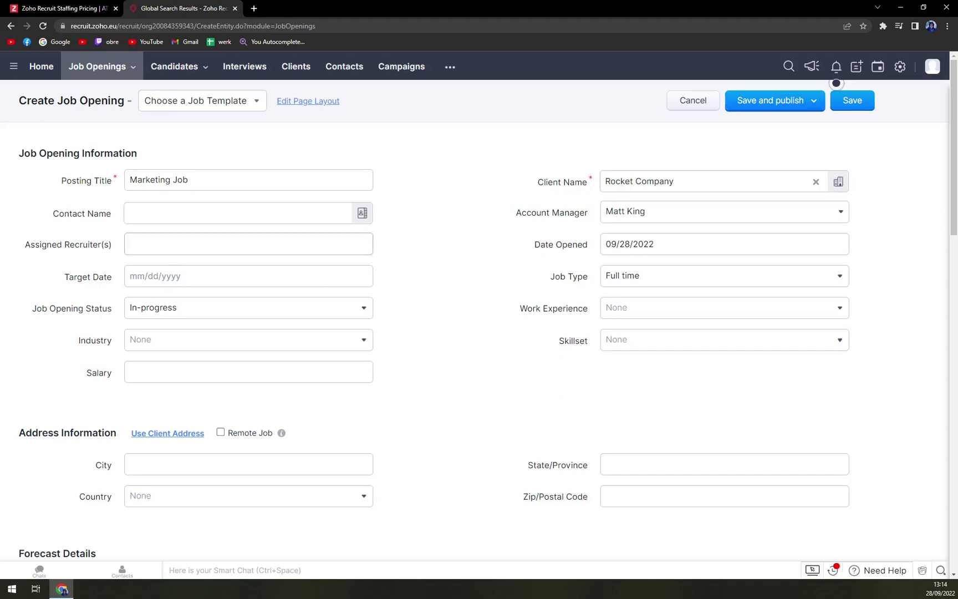
{"action": "left_click", "coordinate": [274, 217]}
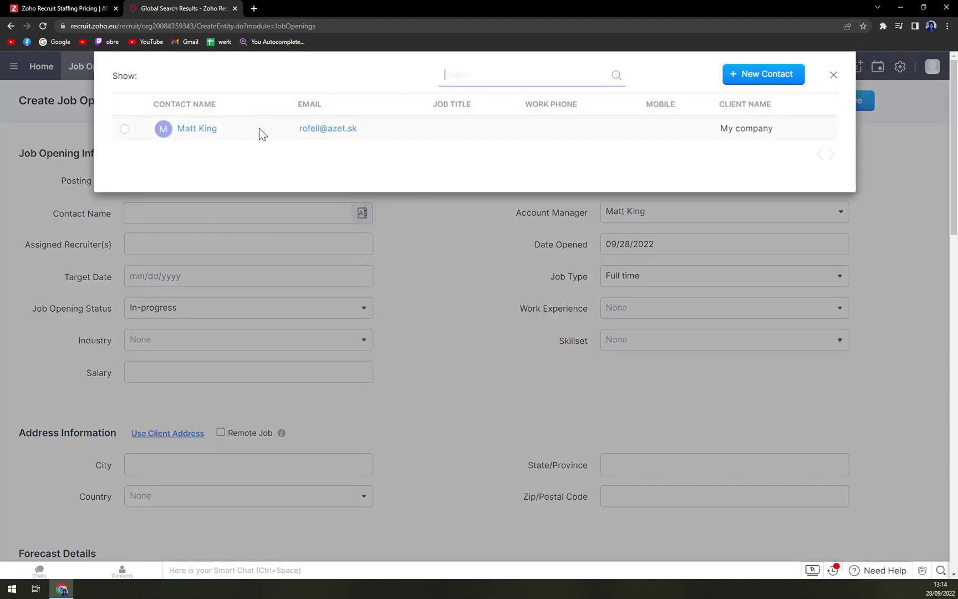
{"action": "left_click", "coordinate": [191, 131]}
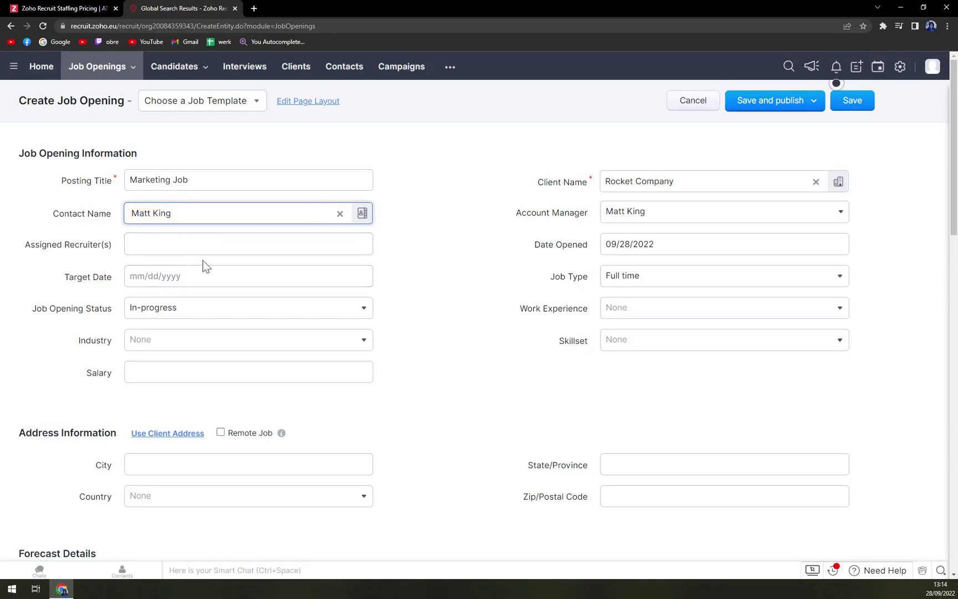
Step: Scroll through the Marketing Job form and set a few of its fields
{"action": "scroll", "coordinate": [434, 329], "scroll_direction": "down", "scroll_amount": 5}
{"action": "scroll", "coordinate": [430, 327], "scroll_direction": "up", "scroll_amount": 5}
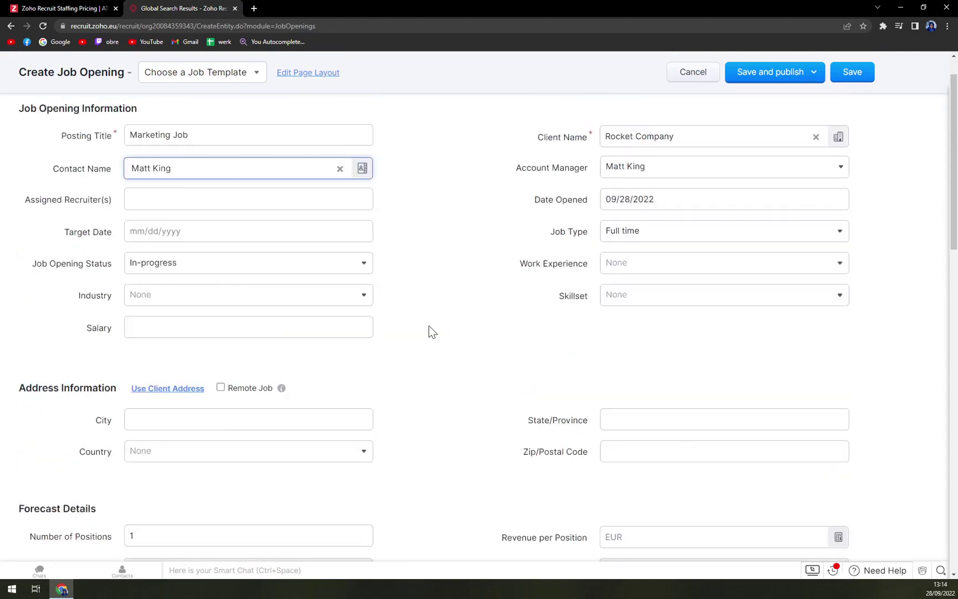
{"action": "scroll", "coordinate": [655, 292], "scroll_direction": "down", "scroll_amount": 2}
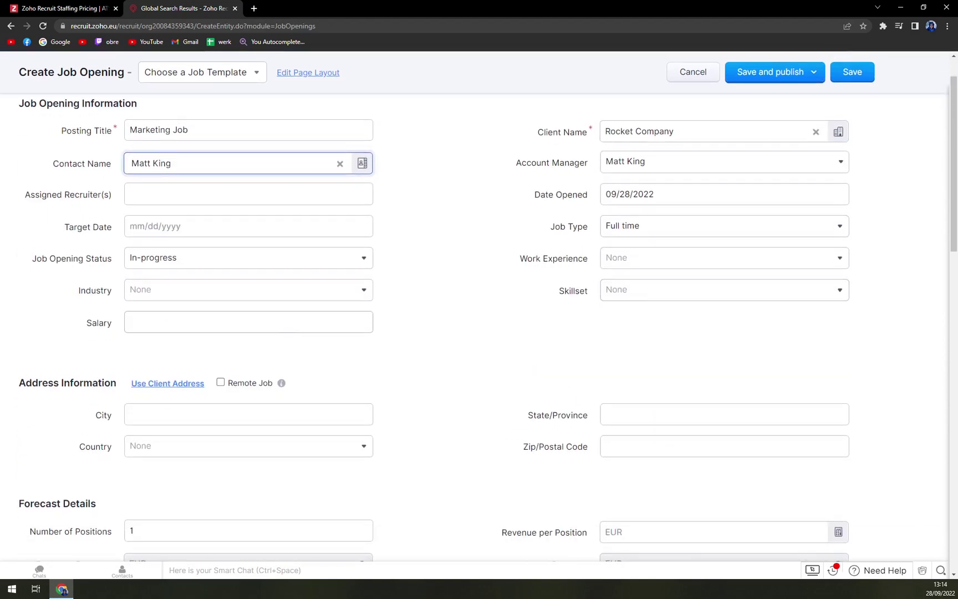
{"action": "scroll", "coordinate": [205, 311], "scroll_direction": "down", "scroll_amount": 1}
{"action": "double_click", "coordinate": [205, 311]}
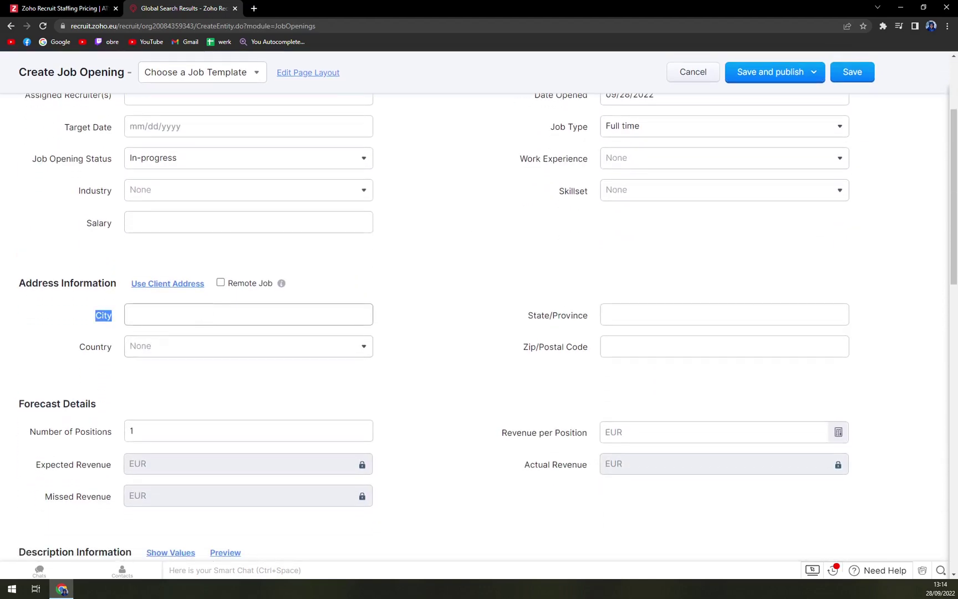
{"action": "left_click", "coordinate": [424, 305]}
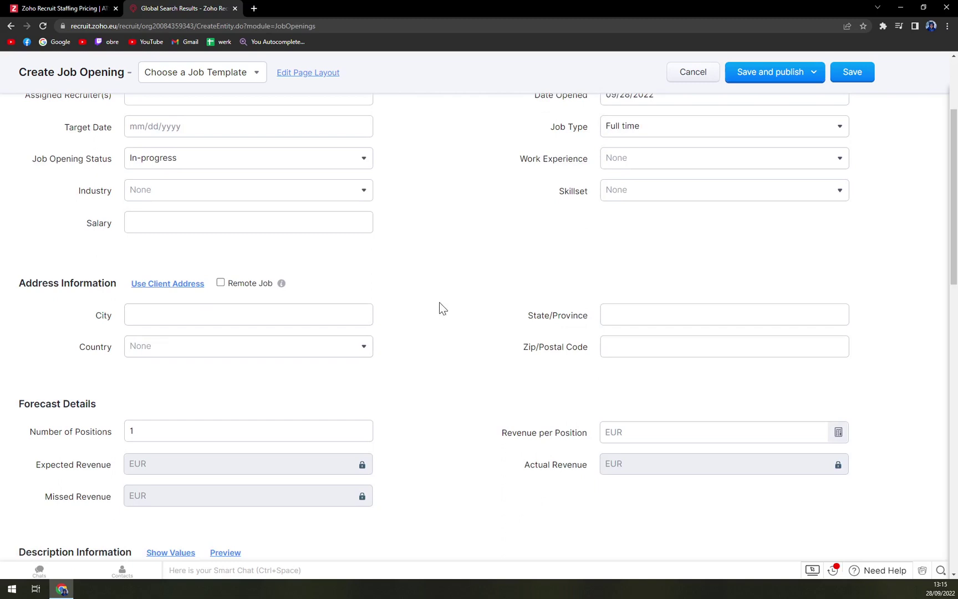
{"action": "left_click", "coordinate": [608, 314]}
{"action": "left_click", "coordinate": [606, 346]}
{"action": "left_click", "coordinate": [383, 379]}
{"action": "scroll", "coordinate": [332, 382], "scroll_direction": "down", "scroll_amount": 2}
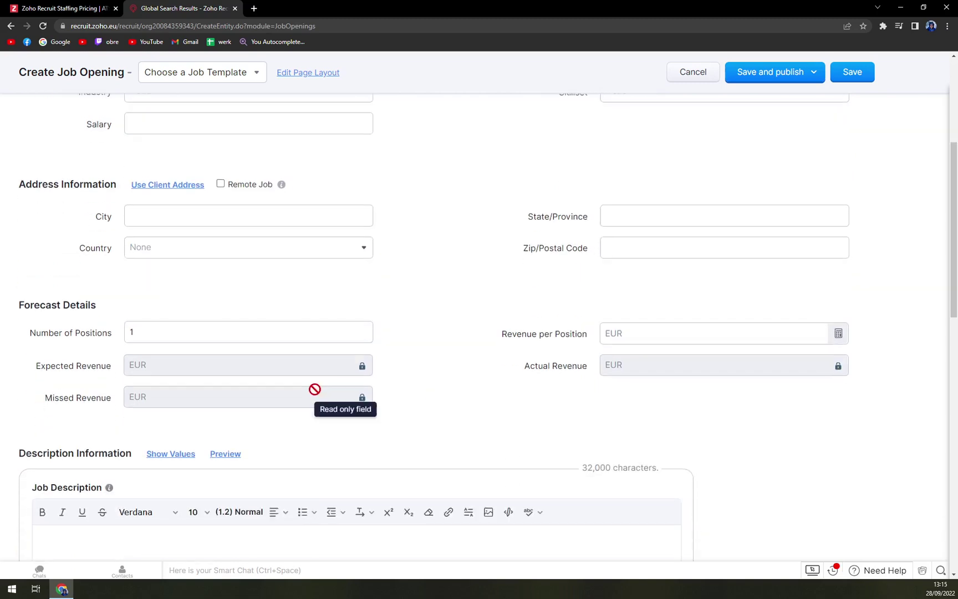
{"action": "scroll", "coordinate": [394, 380], "scroll_direction": "down", "scroll_amount": 10}
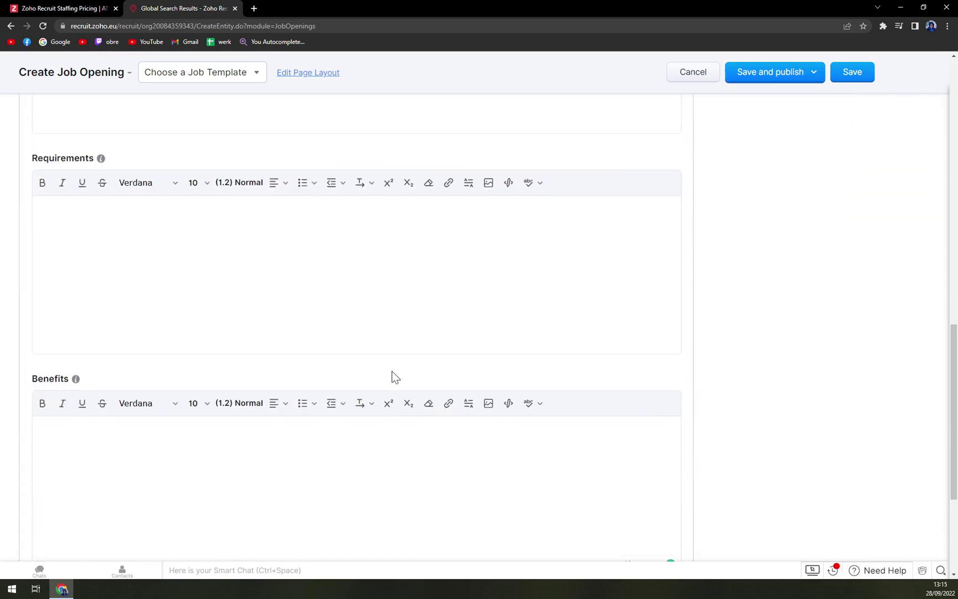
{"action": "scroll", "coordinate": [389, 370], "scroll_direction": "up", "scroll_amount": 6}
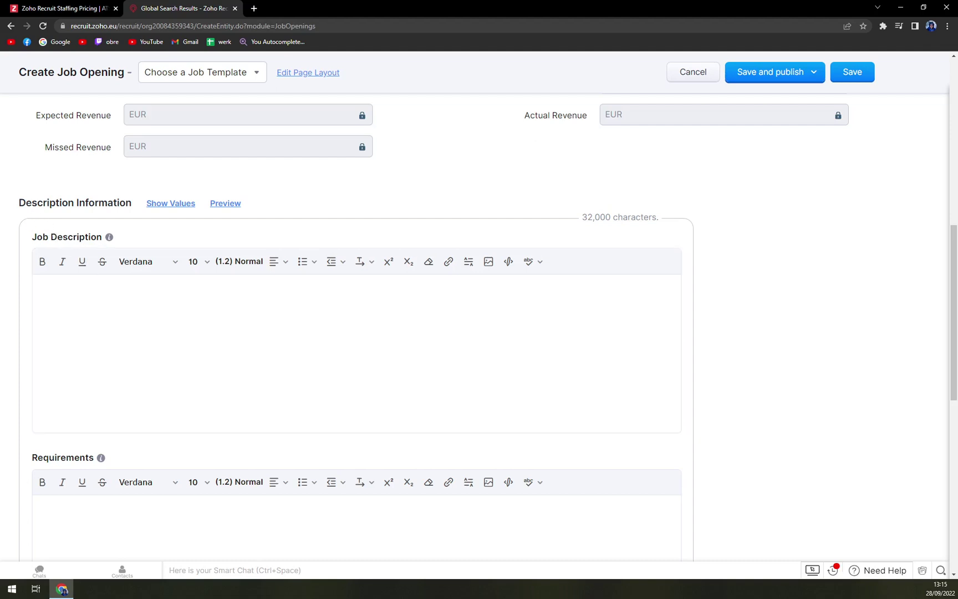
Step: Point out the Job Description and Job Summary sections of the form
{"action": "left_click_drag", "start_coordinate": [10, 205], "coordinate": [110, 222]}
{"action": "left_click", "coordinate": [104, 240]}
{"action": "scroll", "coordinate": [104, 240], "scroll_direction": "down", "scroll_amount": 9}
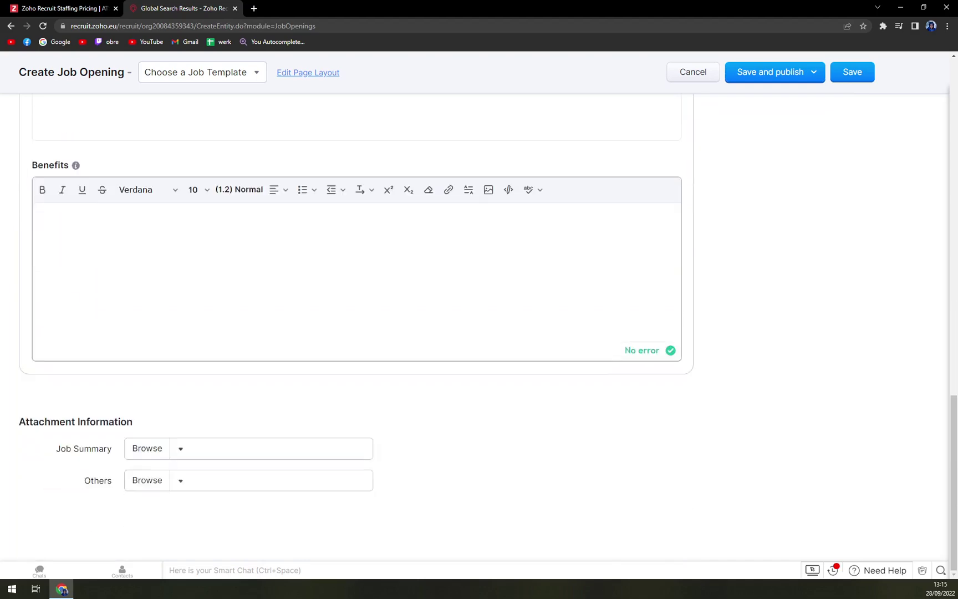
{"action": "left_click_drag", "start_coordinate": [53, 449], "coordinate": [92, 450]}
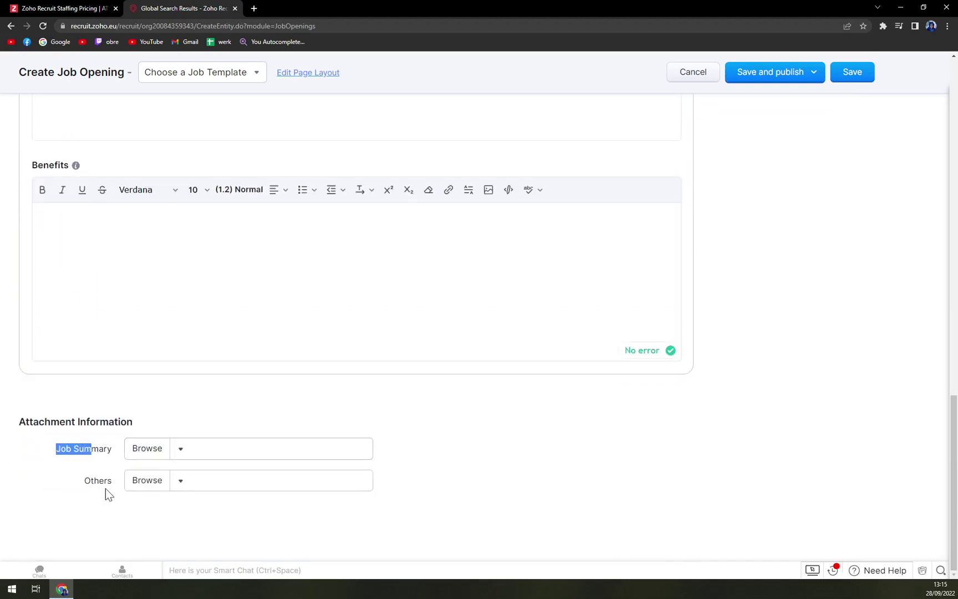
{"action": "left_click", "coordinate": [105, 489]}
{"action": "scroll", "coordinate": [222, 485], "scroll_direction": "up", "scroll_amount": 10}
{"action": "scroll", "coordinate": [479, 310], "scroll_direction": "up", "scroll_amount": 5}
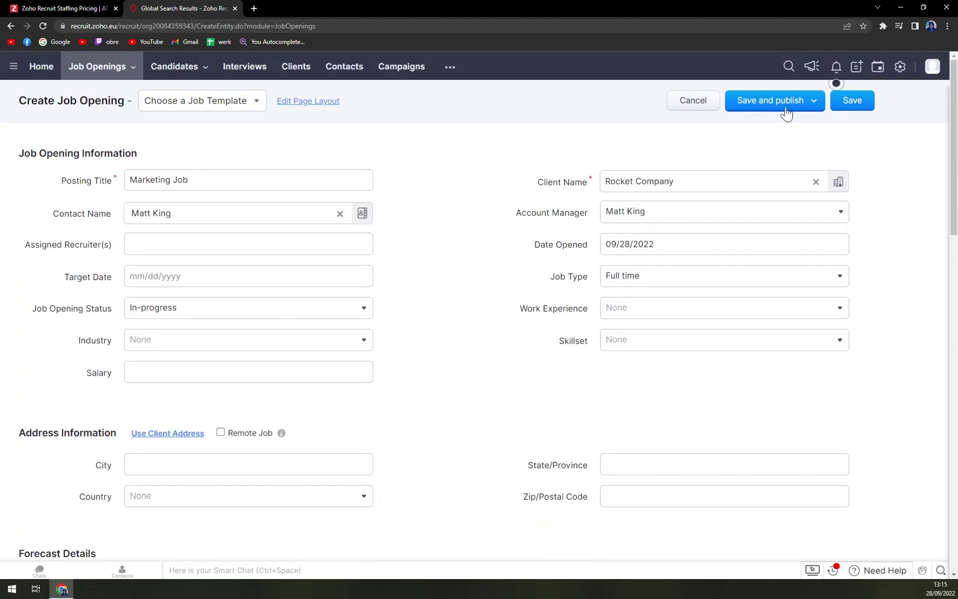
Step: Publish Marketing Job, view its ZR_1_JOB record, then return to the job openings list
{"action": "left_click", "coordinate": [852, 72]}
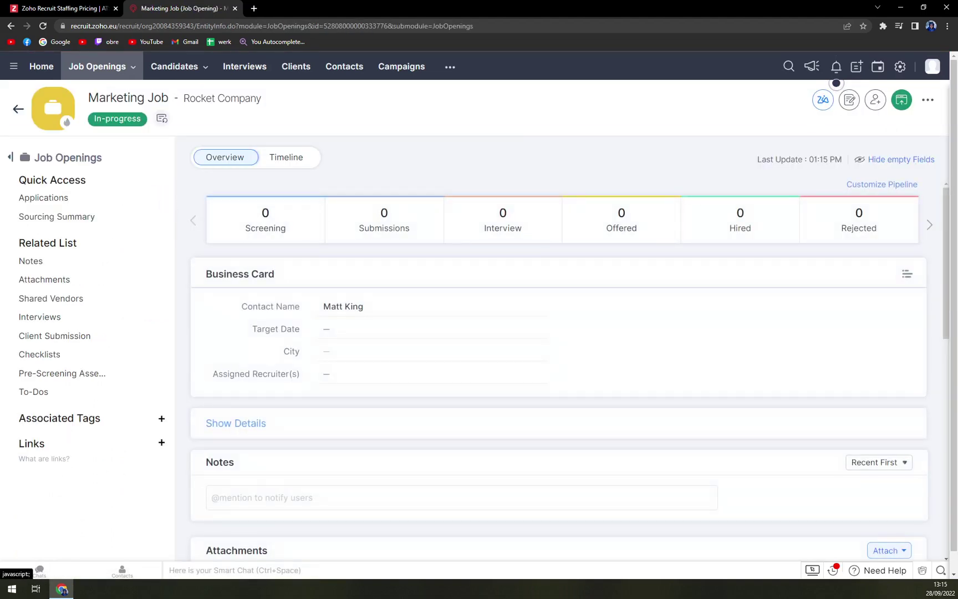
{"action": "left_click", "coordinate": [109, 71]}
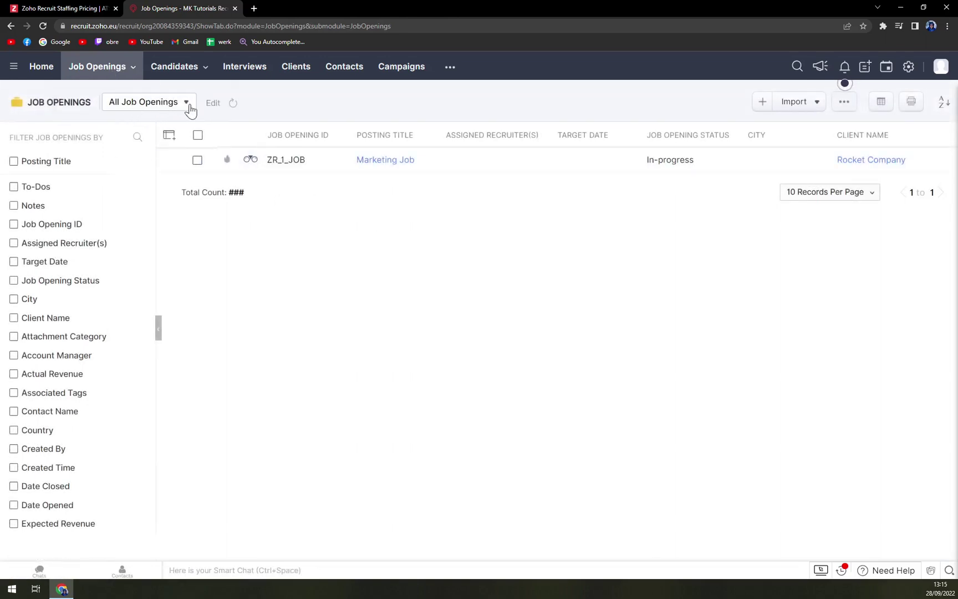
{"action": "left_click", "coordinate": [387, 161]}
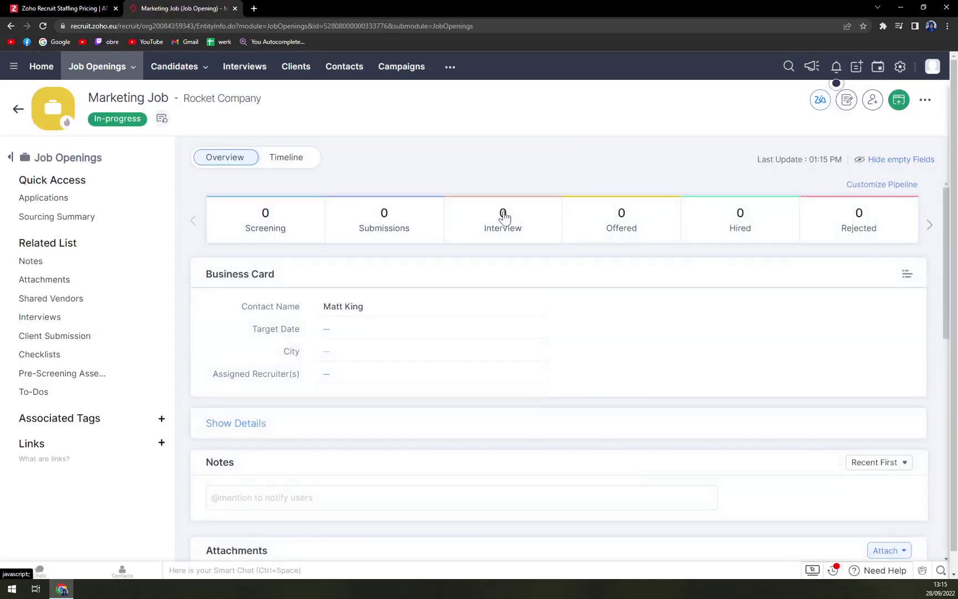
{"action": "left_click", "coordinate": [13, 27]}
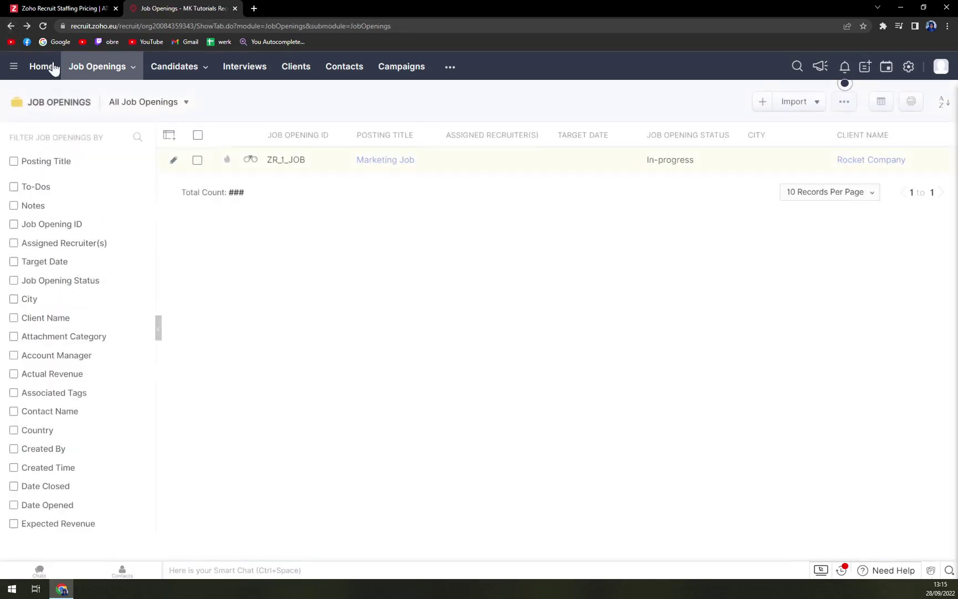
Step: Open Candidates > Applications and dismiss the introductory overlay
{"action": "mouse_move", "coordinate": [161, 82]}
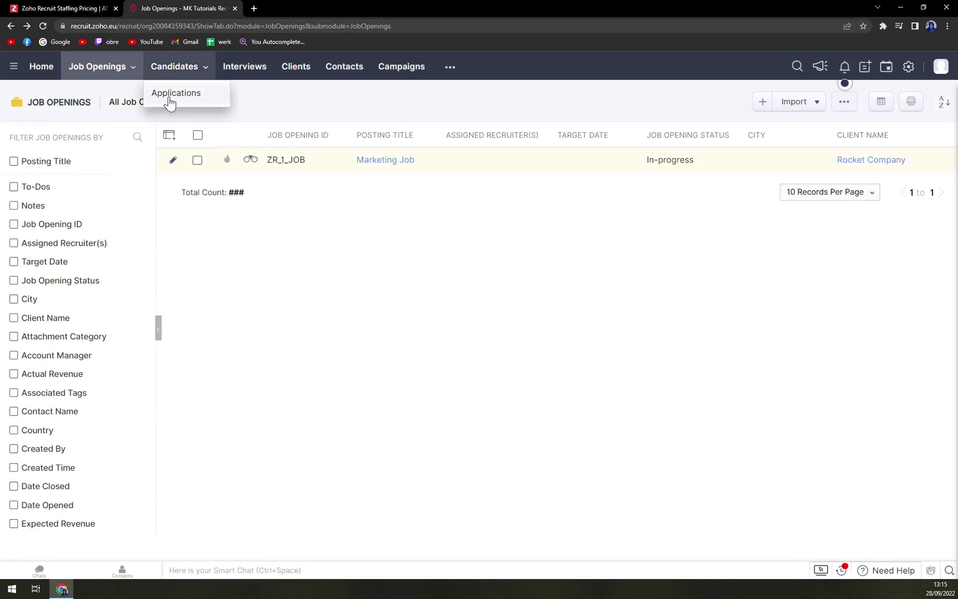
{"action": "left_click", "coordinate": [175, 101]}
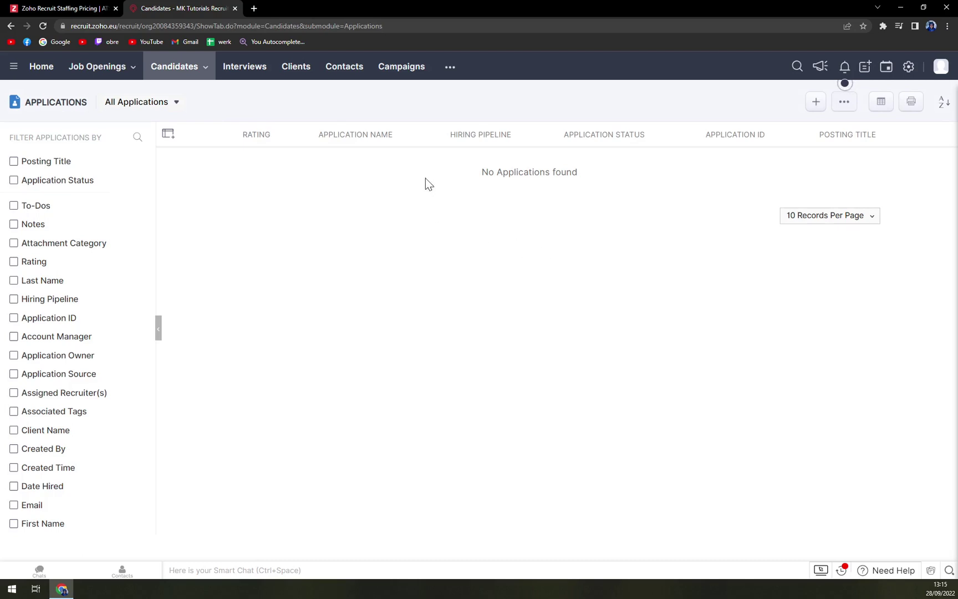
{"action": "left_click_drag", "start_coordinate": [488, 172], "coordinate": [533, 172]}
{"action": "left_click", "coordinate": [704, 184]}
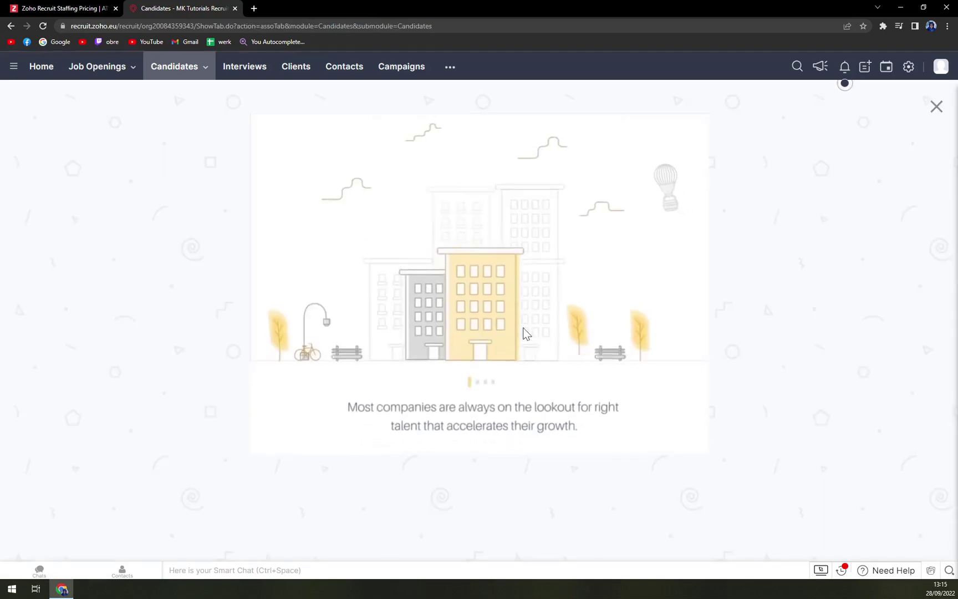
{"action": "left_click", "coordinate": [936, 106]}
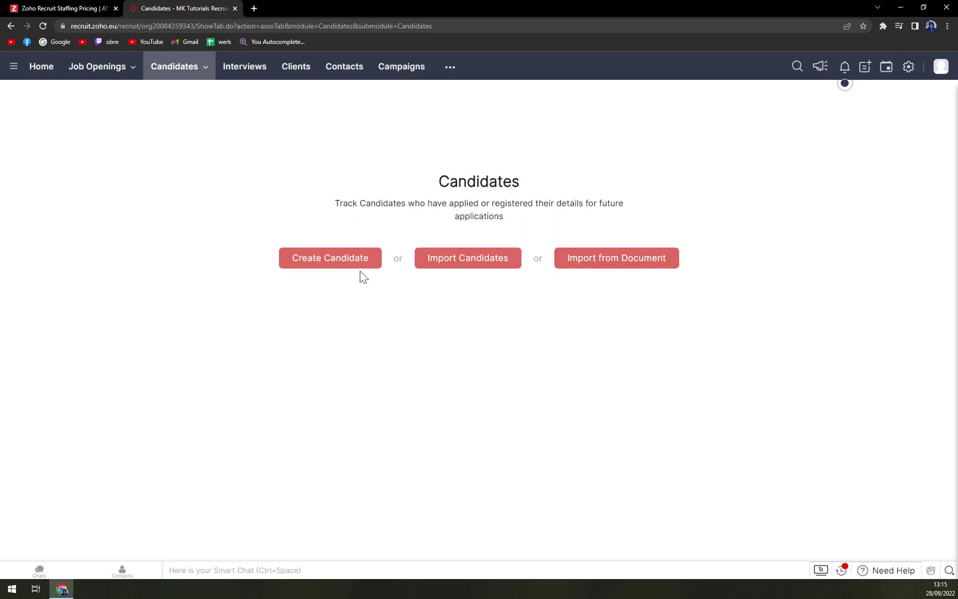
Step: Start a new candidate and enter their e-mail address, first name and last name
{"action": "left_click", "coordinate": [329, 267]}
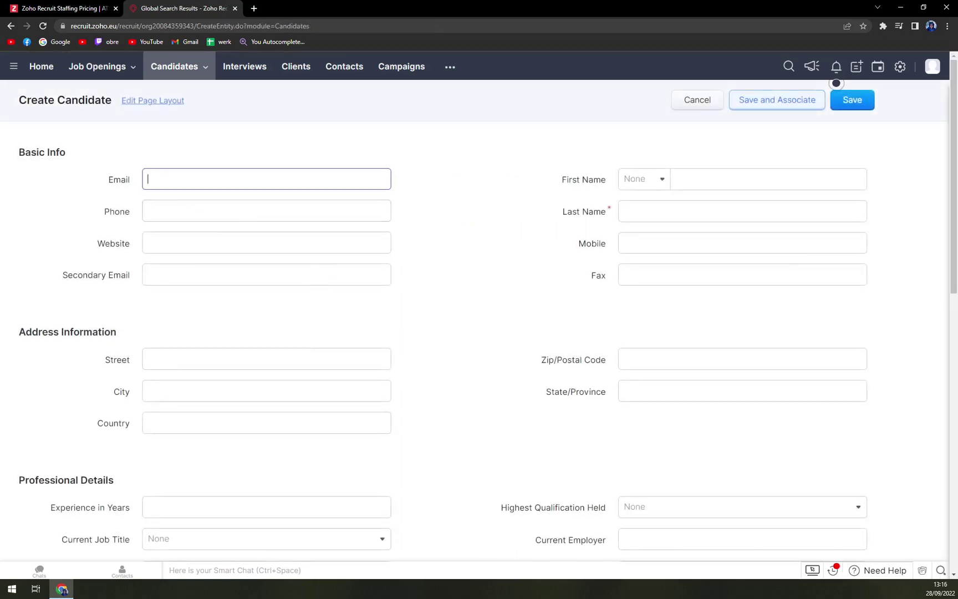
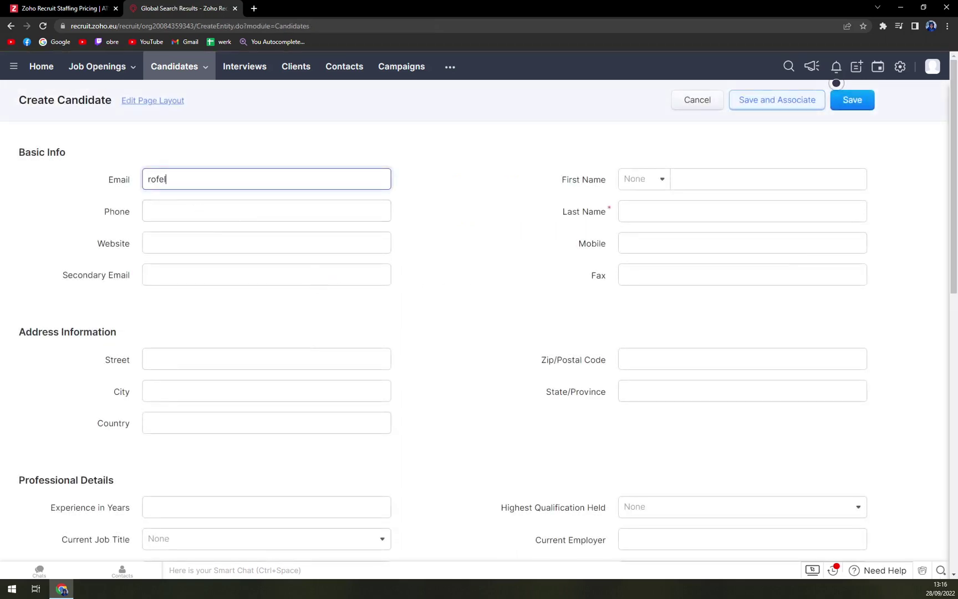
{"action": "key", "text": "Tab"}
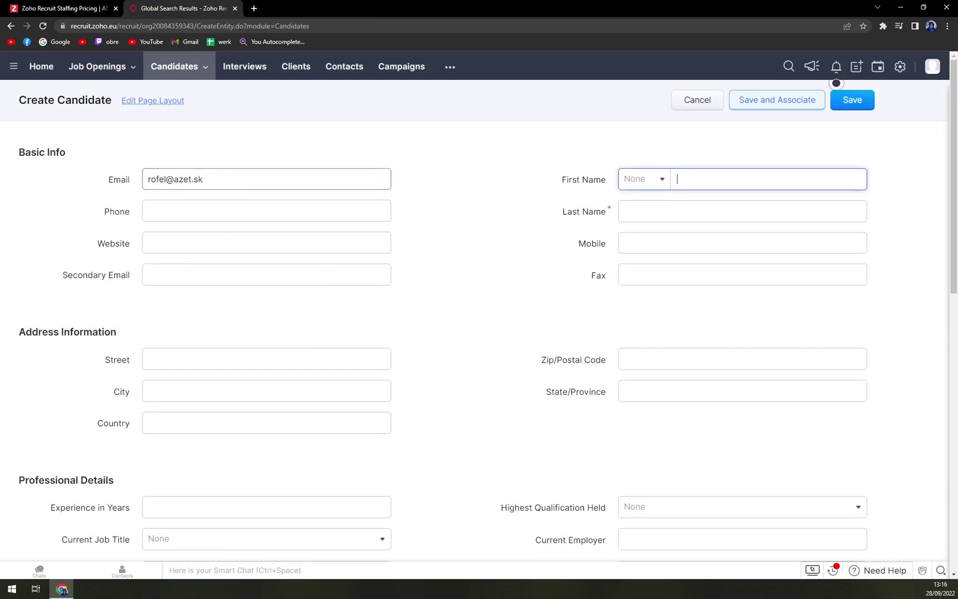
{"action": "key", "text": "Tab"}
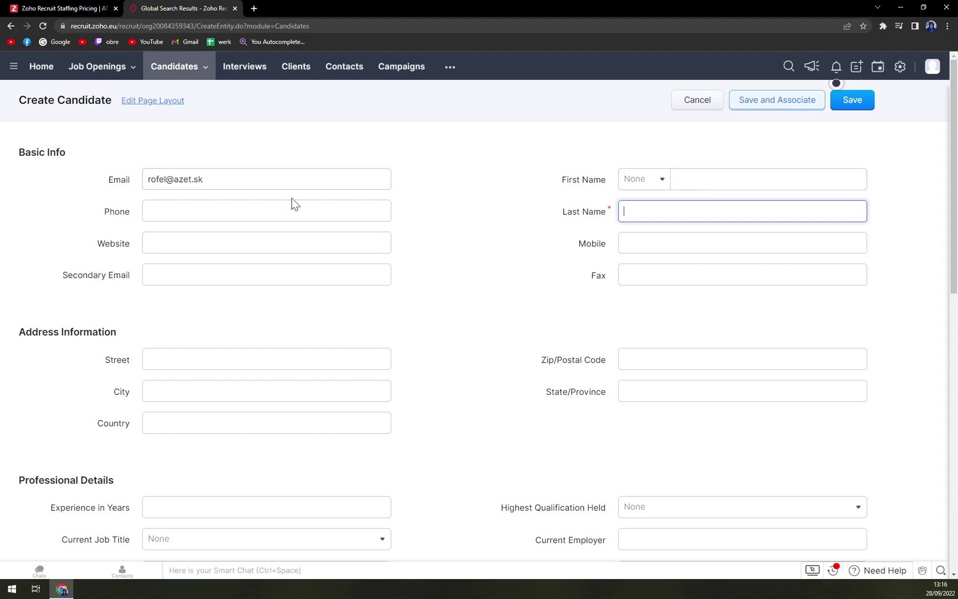
{"action": "key", "text": "shift+Tab"}
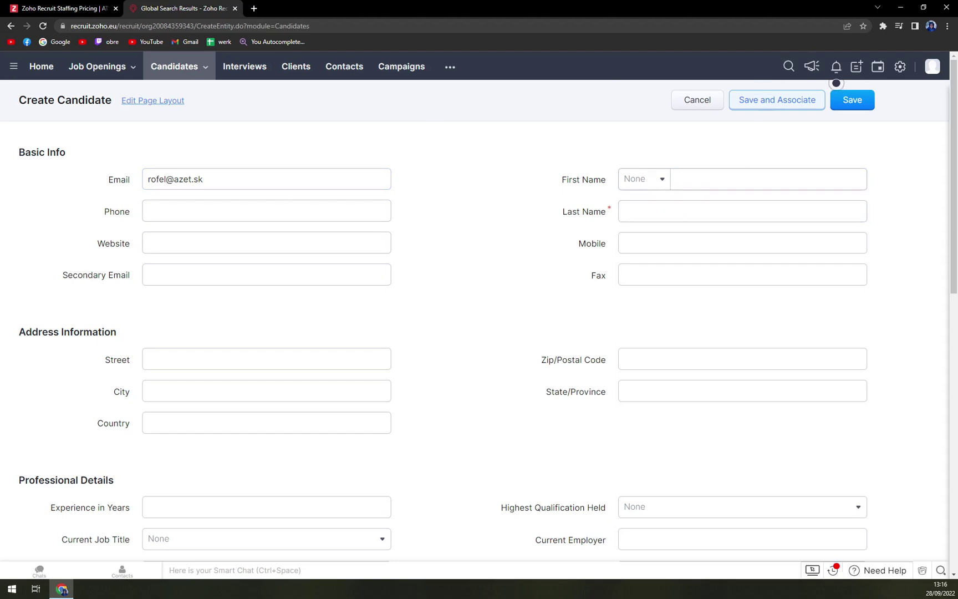
{"action": "type", "text": "Mark"}
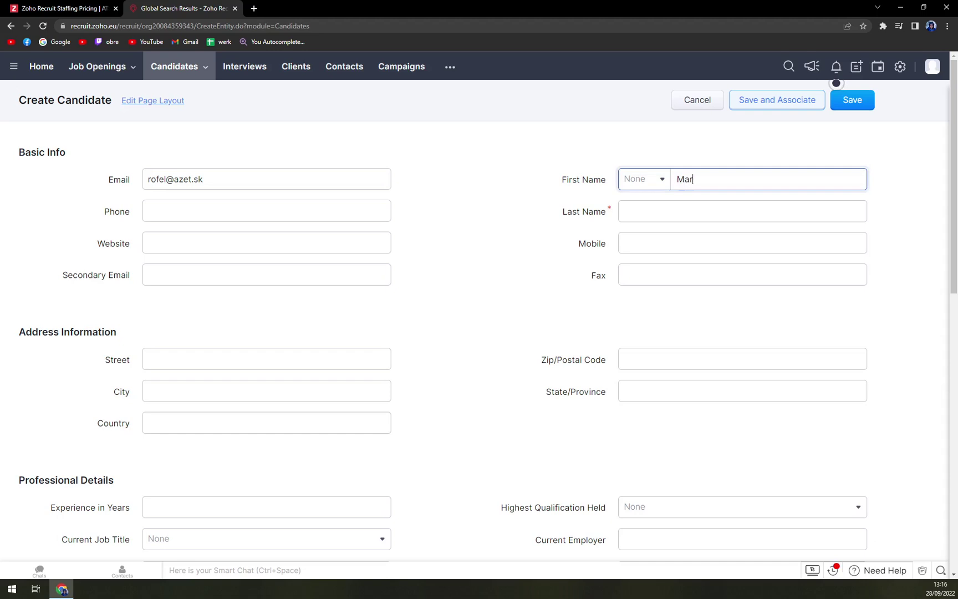
{"action": "key", "text": "Tab"}
{"action": "key", "text": "Tab"}
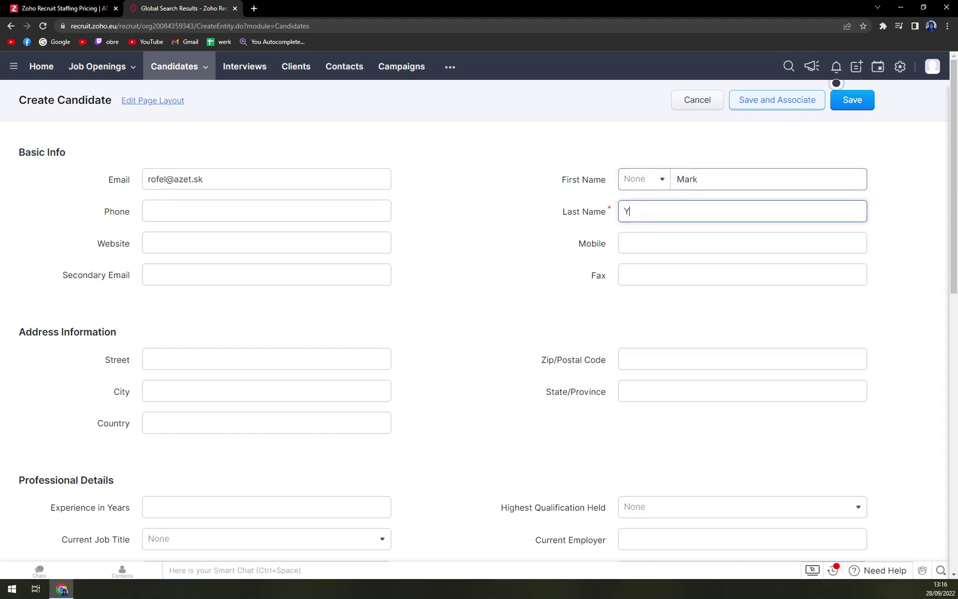
{"action": "left_click", "coordinate": [561, 264]}
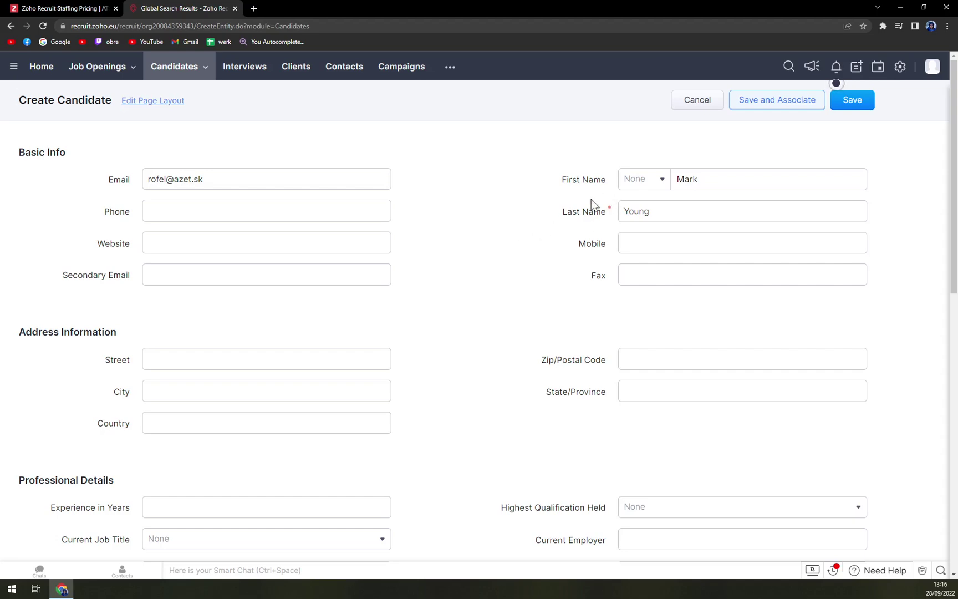
{"action": "scroll", "coordinate": [475, 222], "scroll_direction": "down", "scroll_amount": 10}
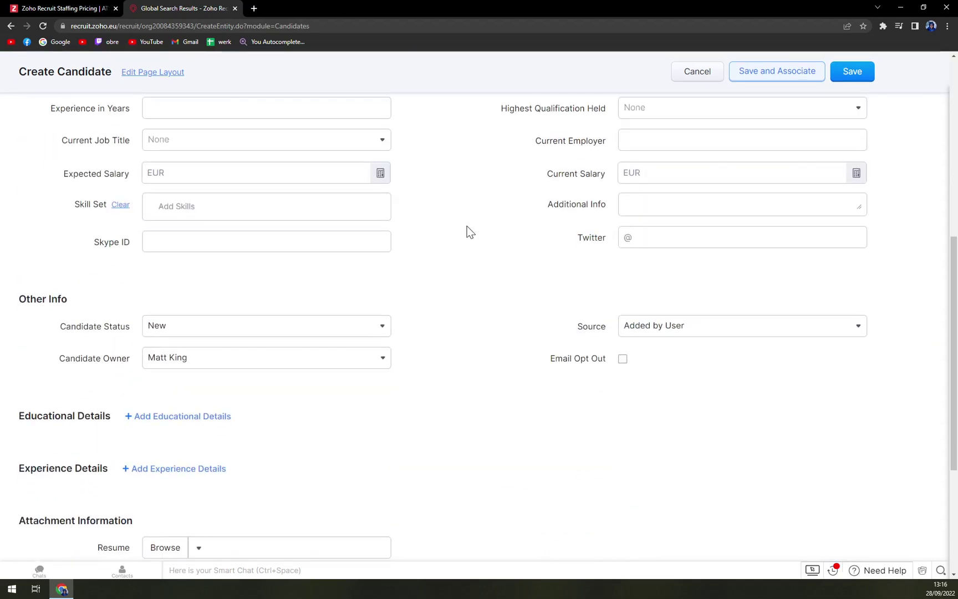
{"action": "scroll", "coordinate": [269, 305], "scroll_direction": "up", "scroll_amount": 10}
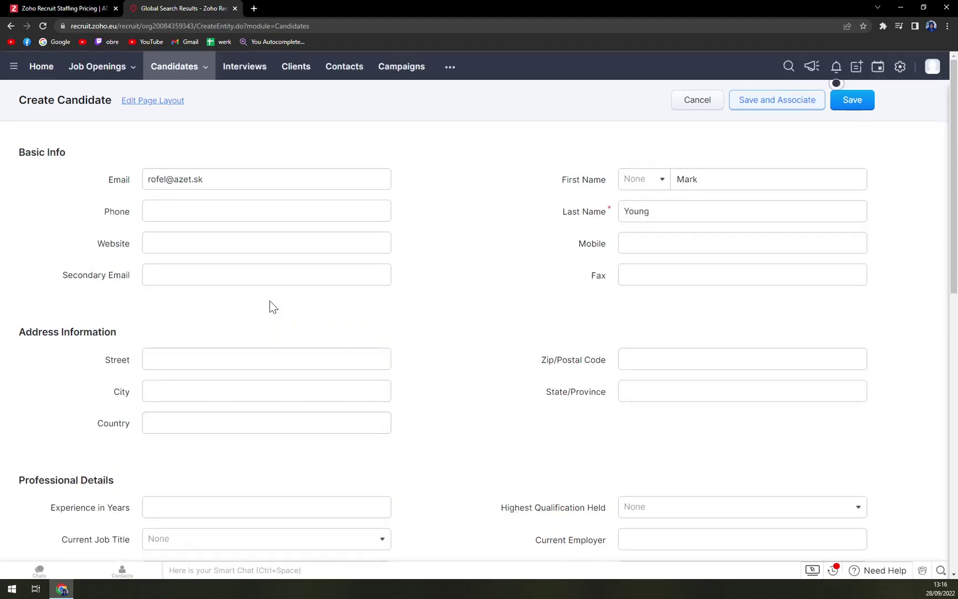
Step: Enter the candidate's phone number and save the record
{"action": "left_click", "coordinate": [840, 104]}
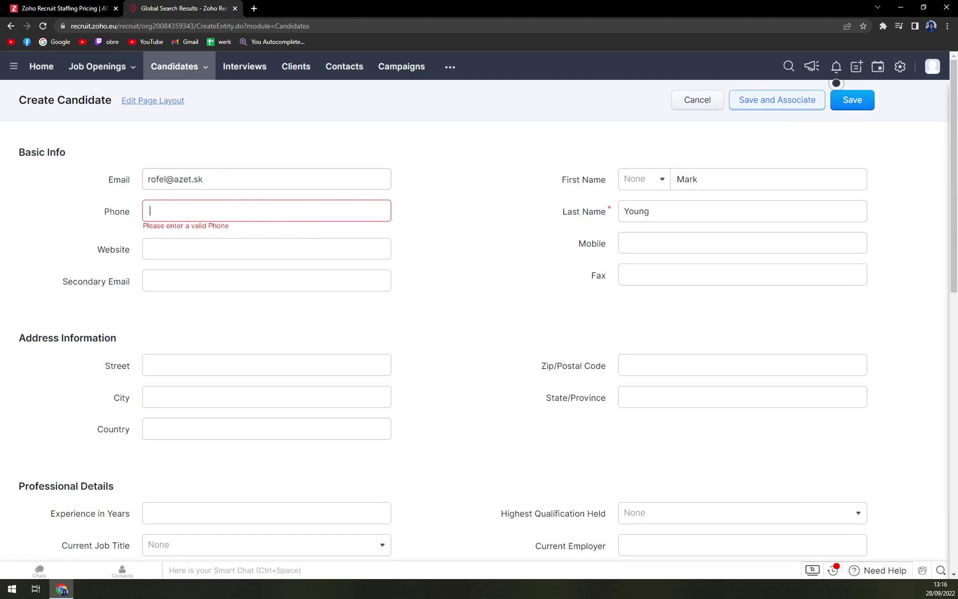
{"action": "left_click", "coordinate": [854, 106]}
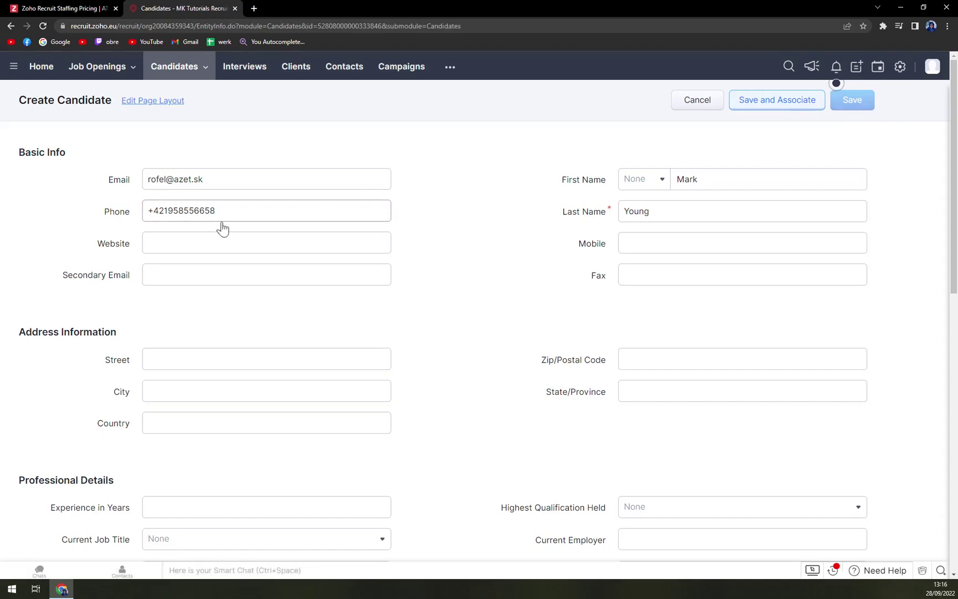
Step: Check the new candidate at stage New in the candidates list, then go to Job Openings
{"action": "scroll", "coordinate": [465, 407], "scroll_direction": "down", "scroll_amount": 5}
{"action": "scroll", "coordinate": [476, 367], "scroll_direction": "down", "scroll_amount": 1}
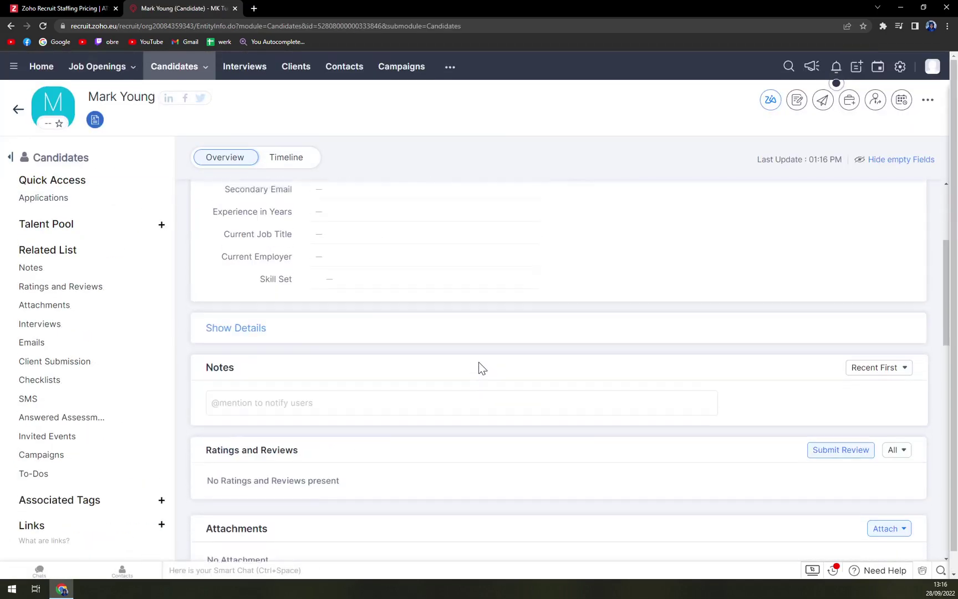
{"action": "scroll", "coordinate": [477, 368], "scroll_direction": "up", "scroll_amount": 4}
{"action": "left_click", "coordinate": [193, 74]}
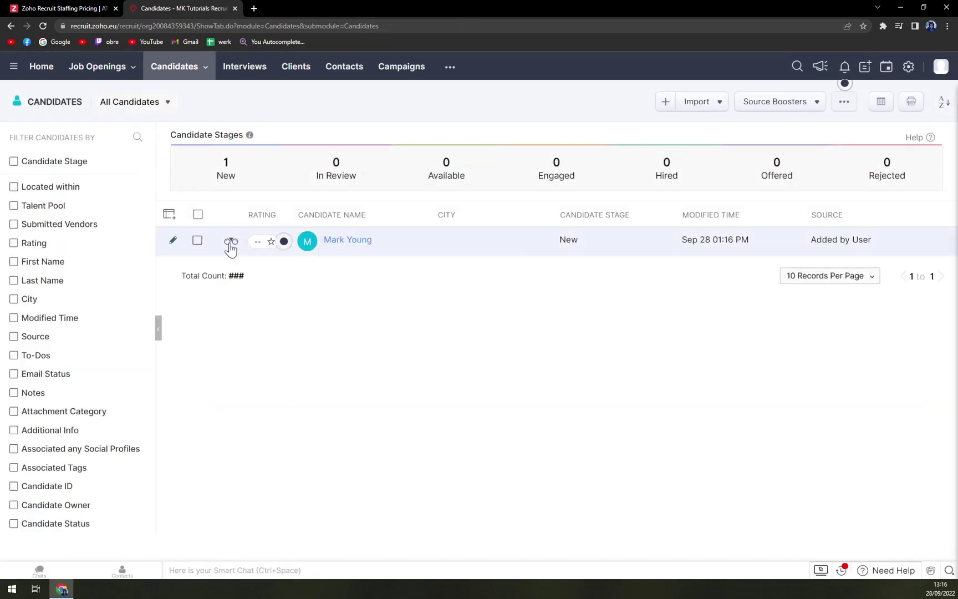
{"action": "left_click", "coordinate": [96, 76]}
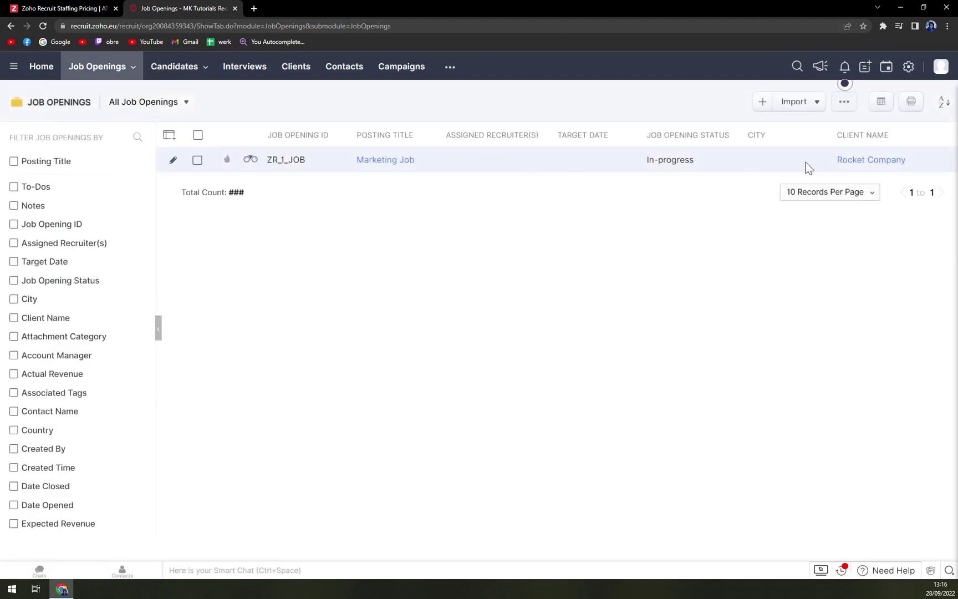